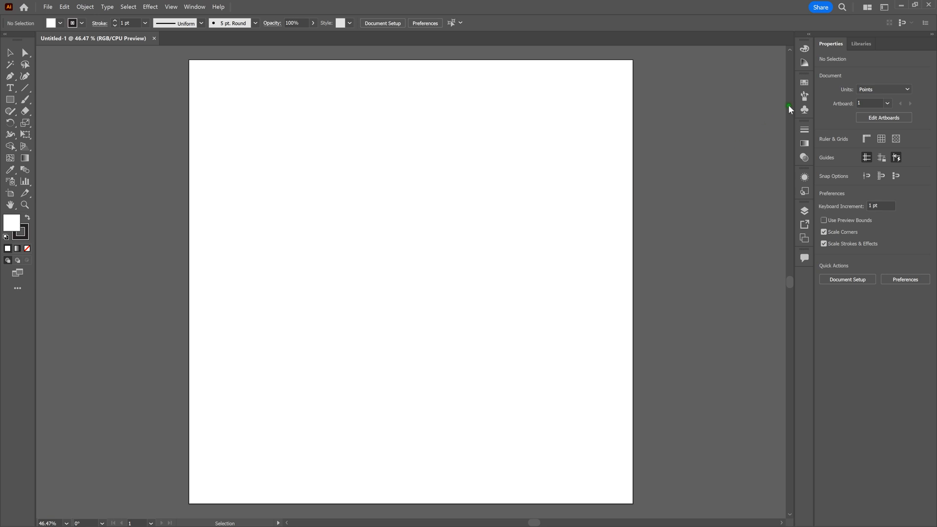
left_click(885, 7)
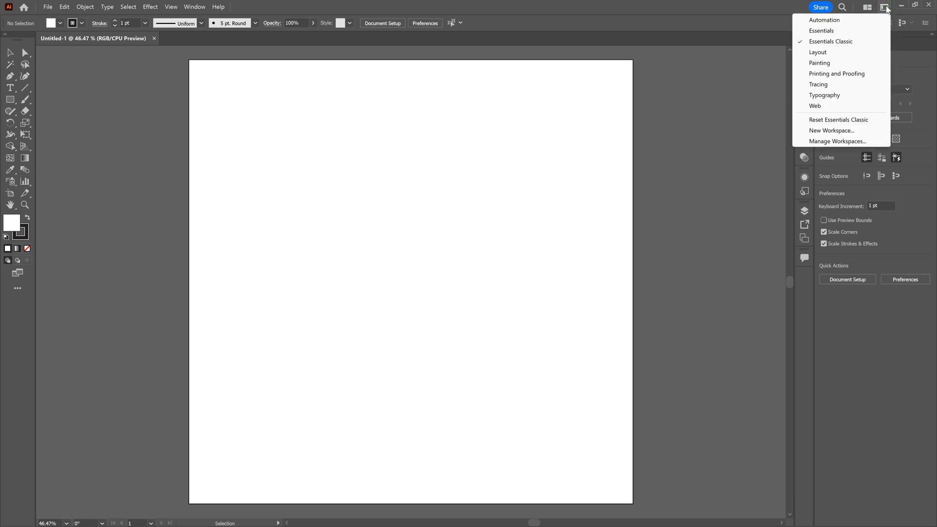
left_click(878, 30)
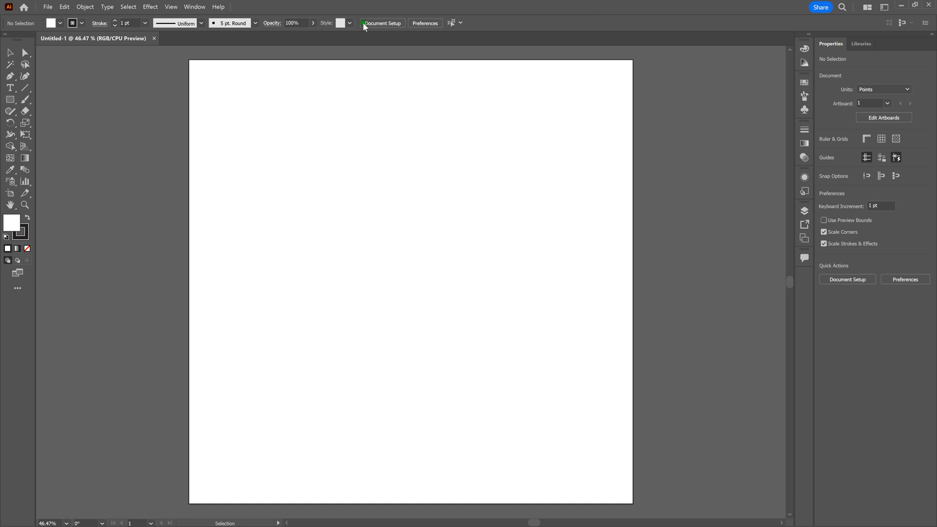
left_click(170, 7)
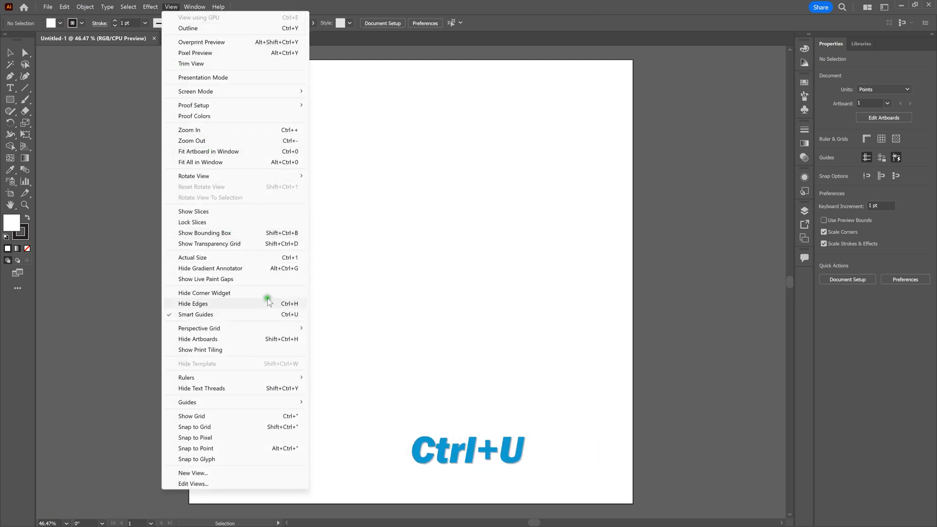
left_click(452, 4)
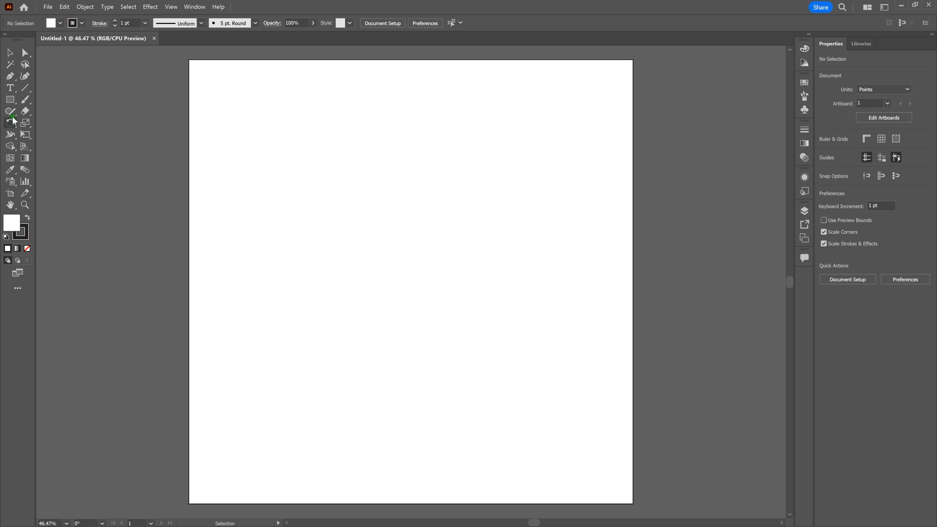
Add the point text "Slime" in the upper part of the artboard
left_click(10, 88)
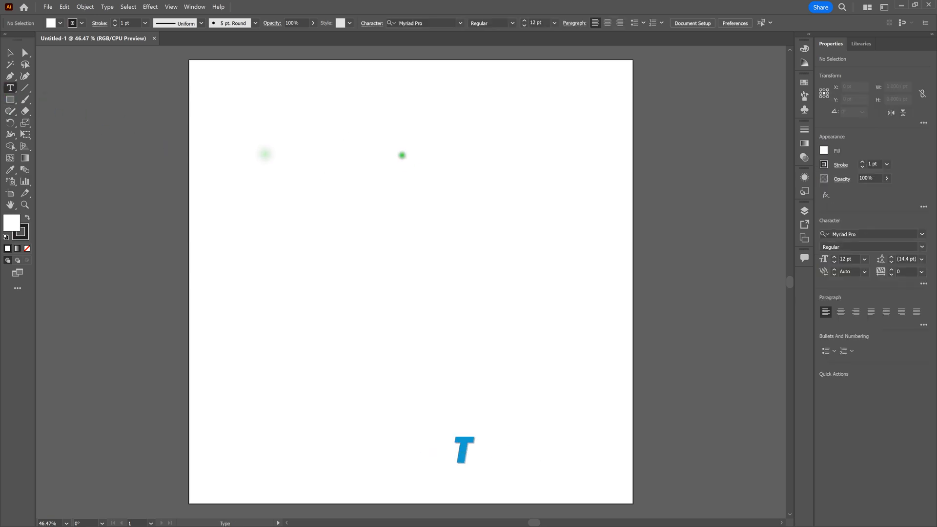
left_click_drag(407, 156, 407, 156)
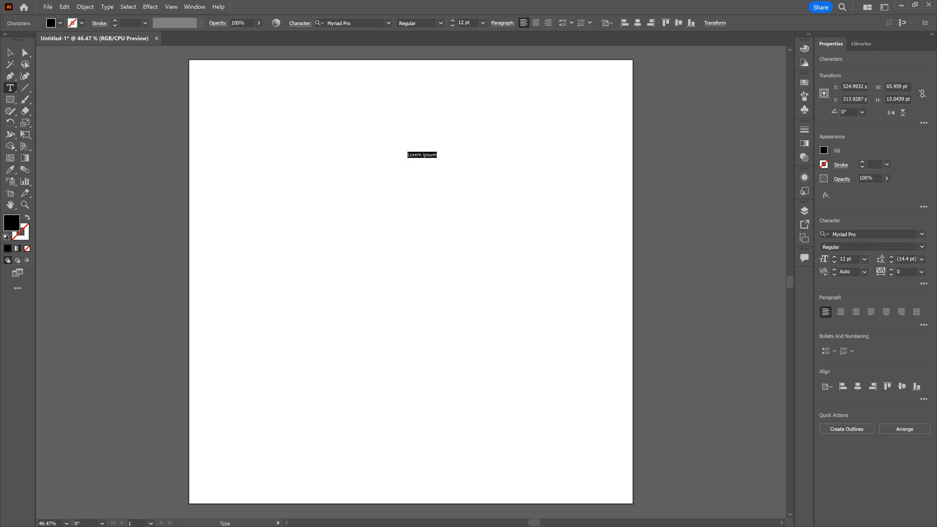
type("Slime")
Set the Slime text's font to Milkshake and its size to 200 pt
double_click(408, 155)
left_click(360, 23)
type("milk")
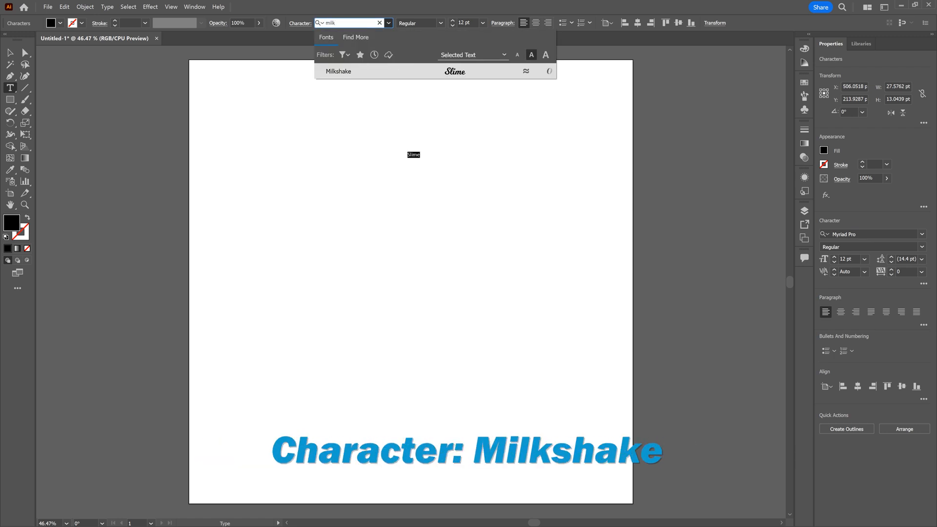
key("Return")
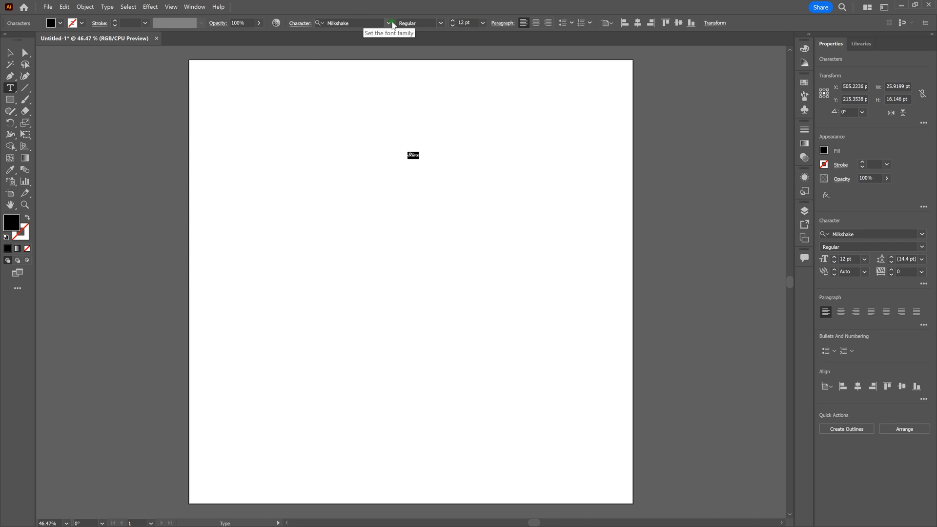
left_click(466, 22)
type("20")
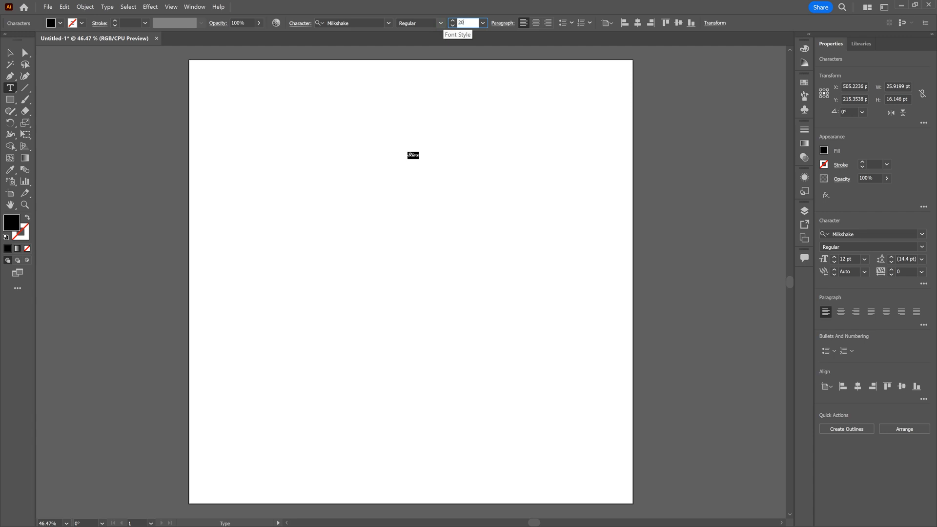
type("0")
key("Return")
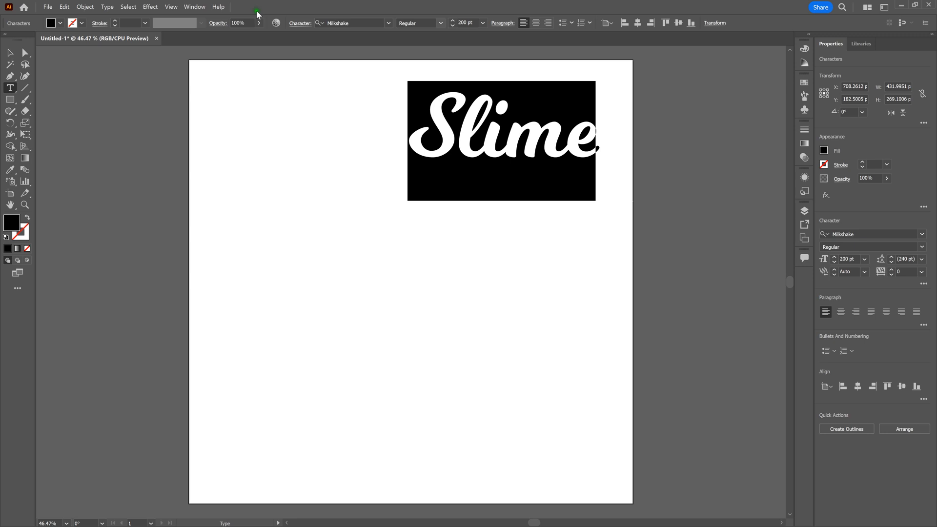
Centre the Slime text horizontally on the artboard
key("v")
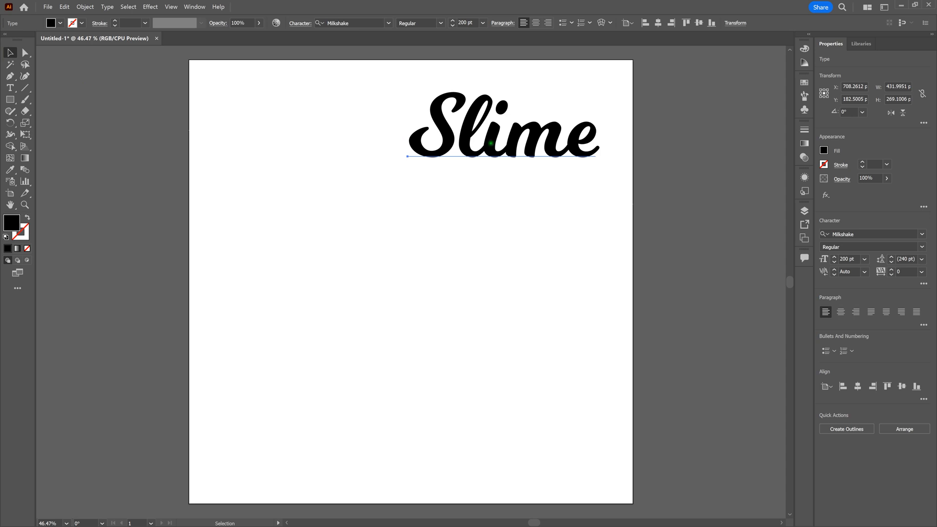
left_click(659, 23)
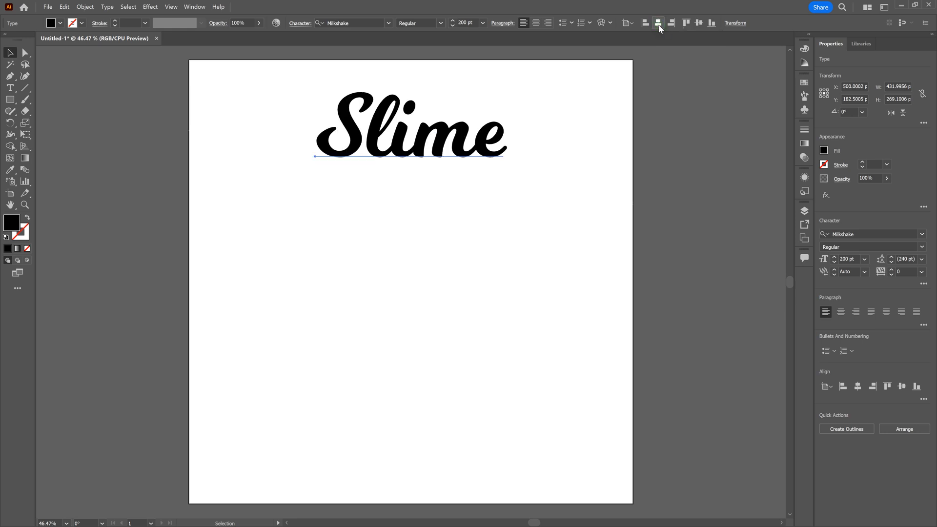
left_click(201, 7)
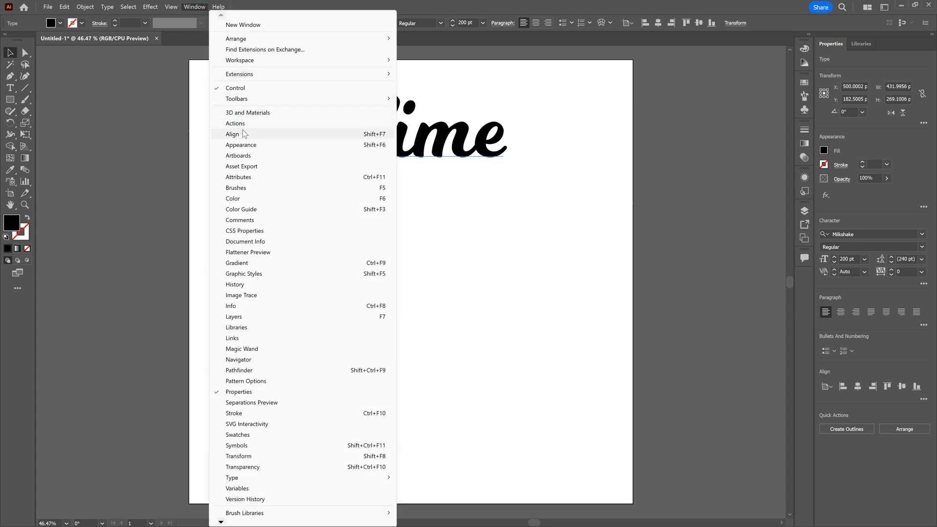
left_click(389, 3)
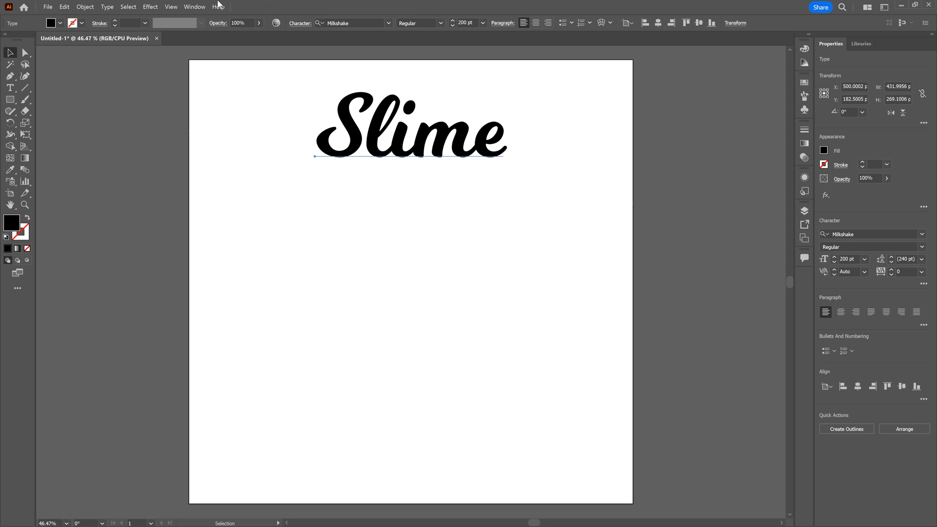
Apply a horizontal Arc warp with a 14% bend to the Slime text
left_click(150, 6)
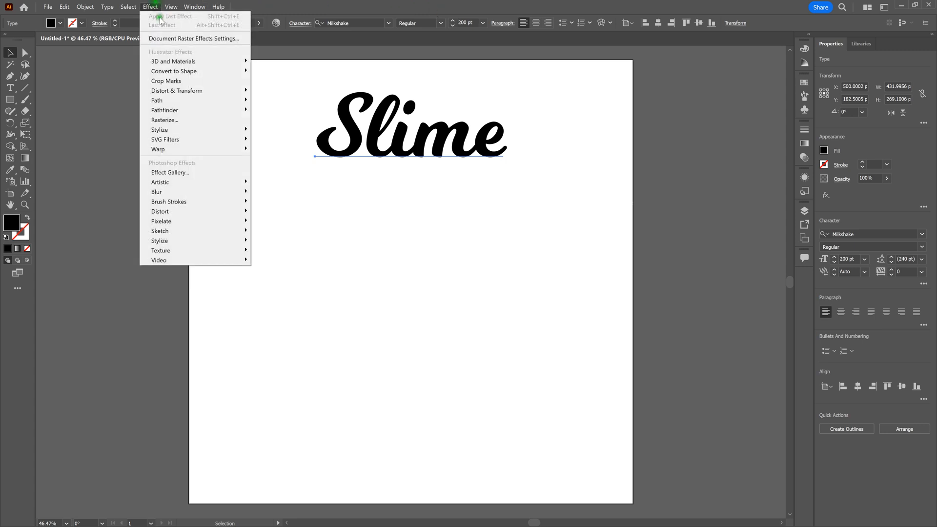
mouse_move(215, 148)
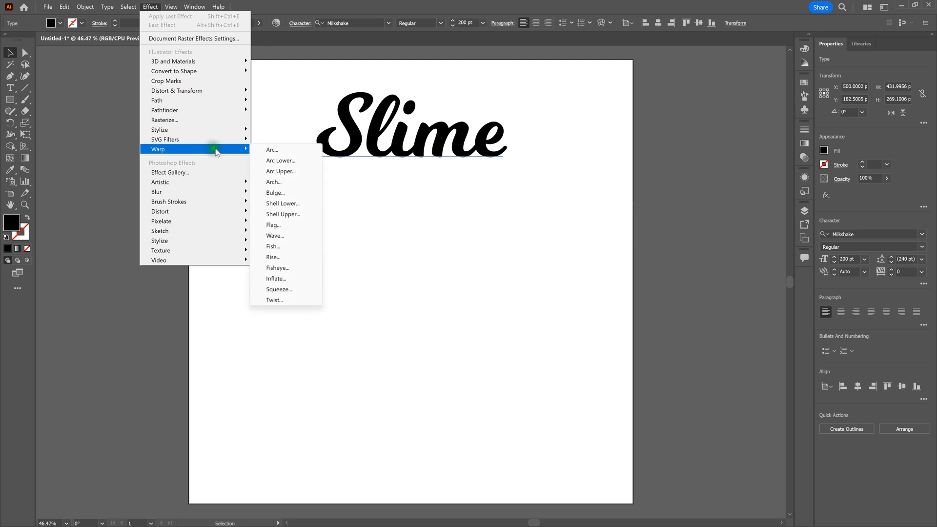
left_click(268, 150)
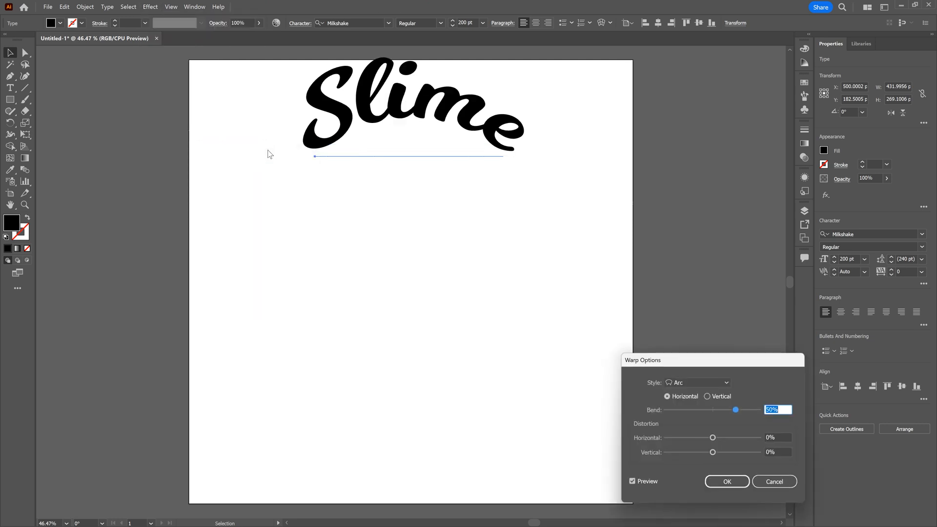
type("14")
key("Tab")
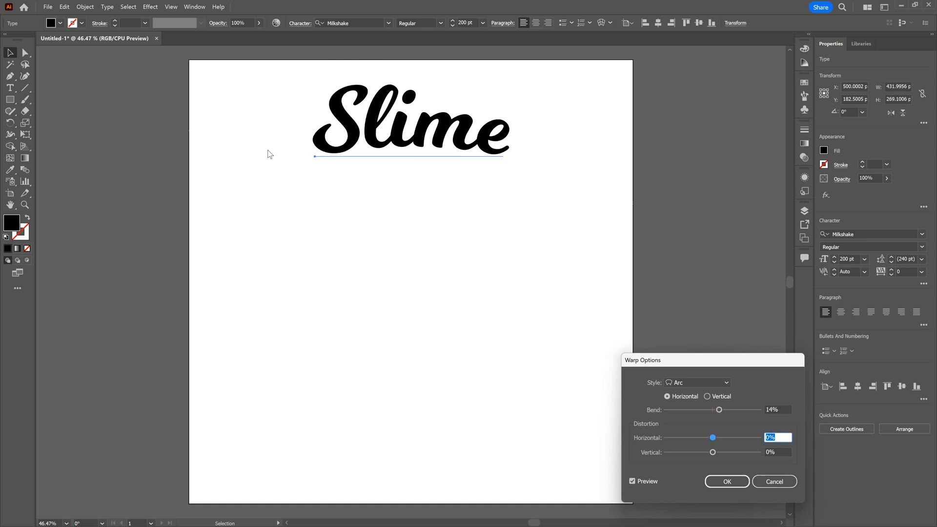
left_click(726, 482)
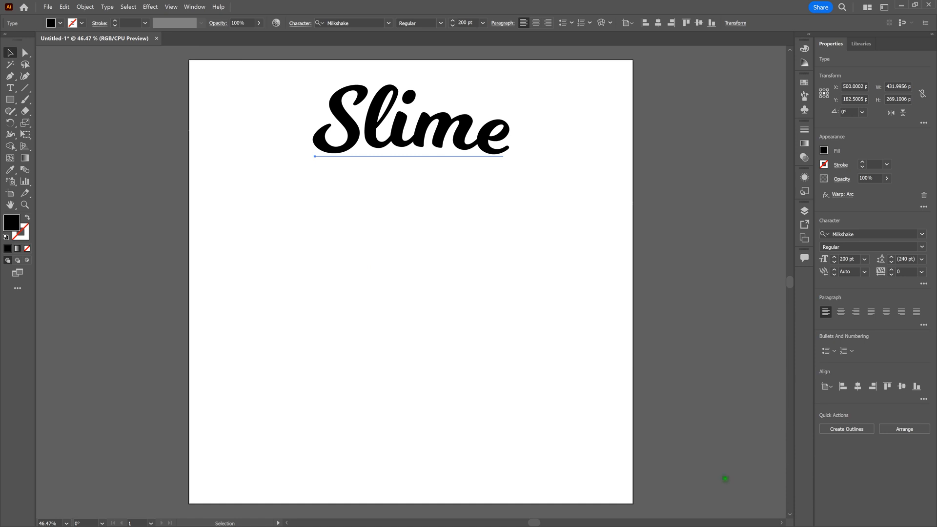
Rotate the Slime text by 7° and move it straight down by about 80 pt
double_click(10, 123)
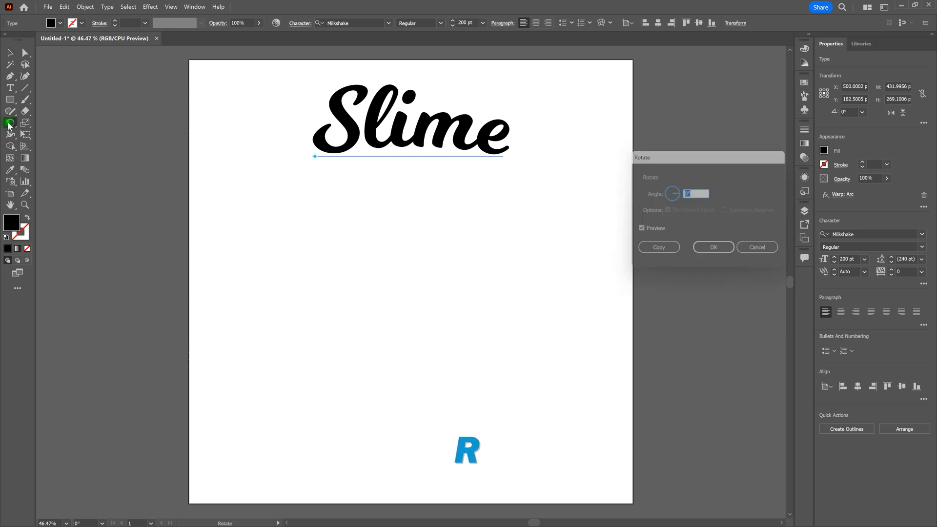
type("7")
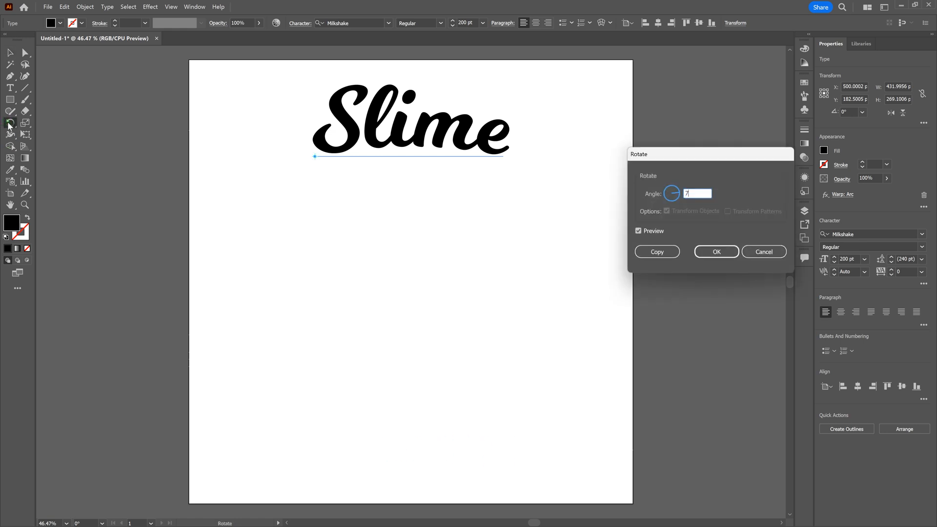
key("Return")
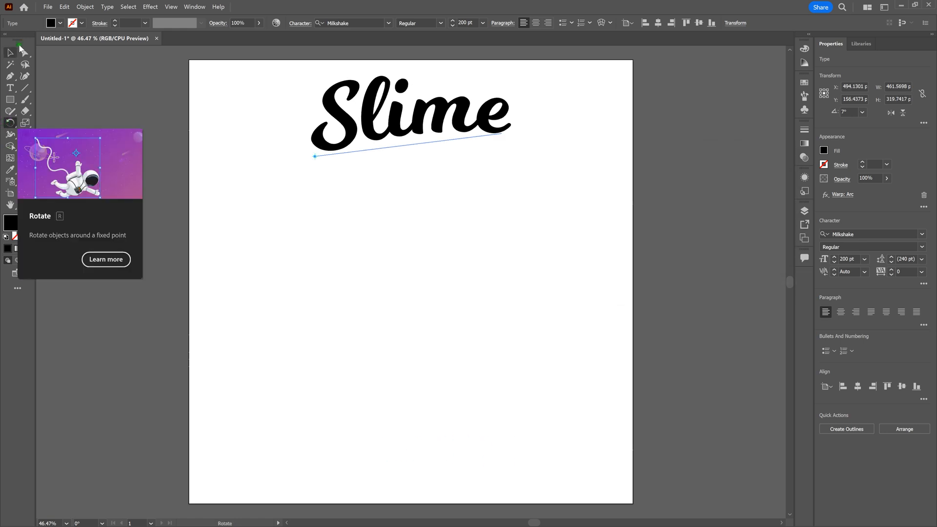
key("v")
left_click(418, 209)
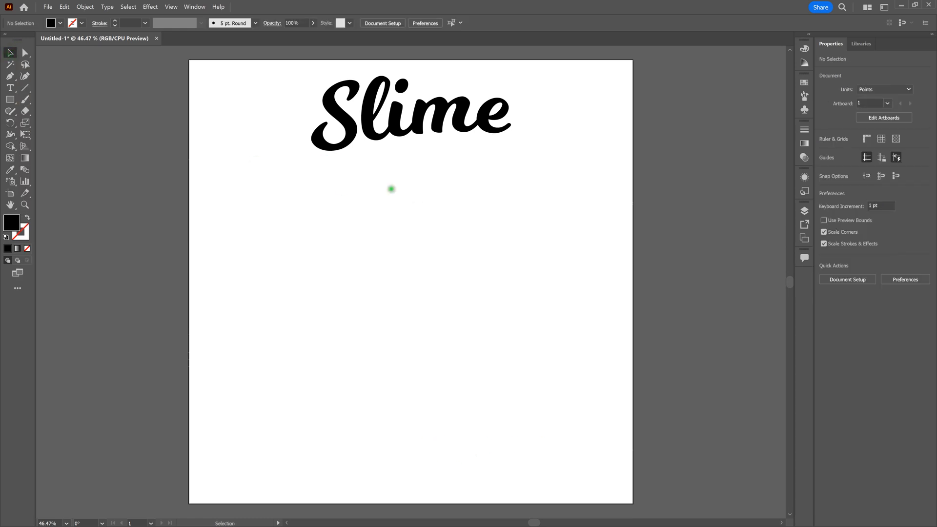
left_click_drag(403, 131, 400, 172)
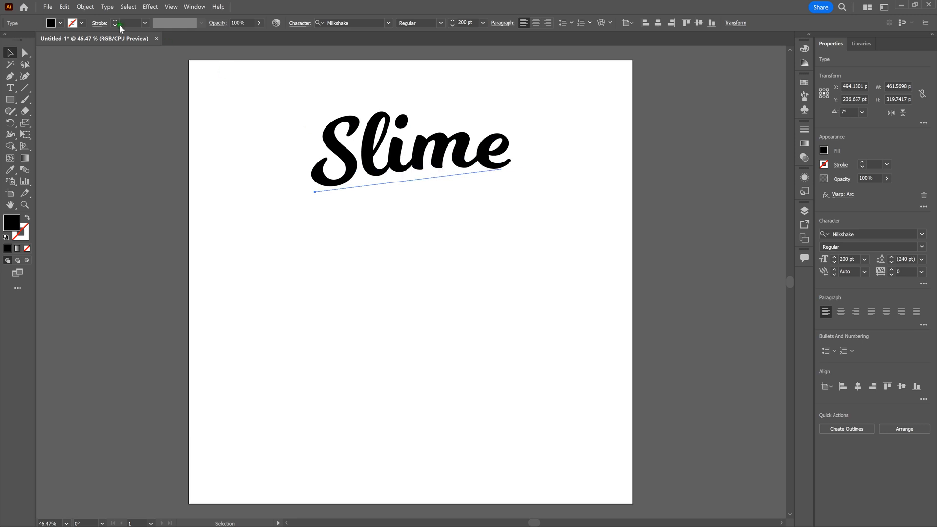
Expand the Slime text's appearance, and merge its overlapping letters into one shape with the Shape Builder tool
left_click(85, 7)
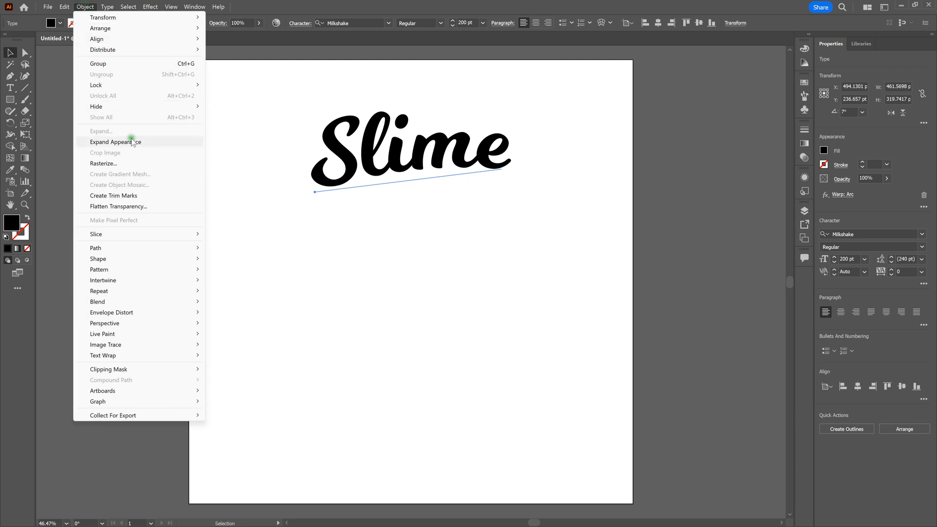
left_click(132, 141)
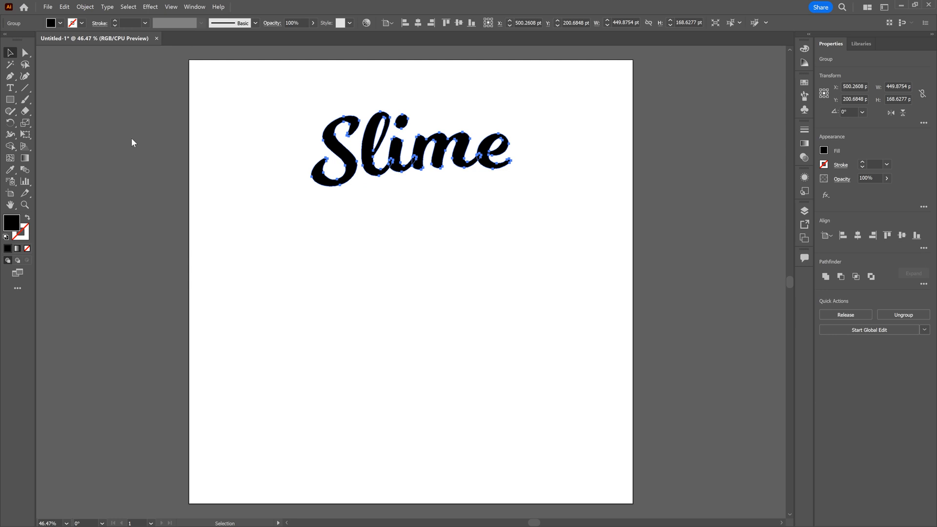
left_click(10, 147)
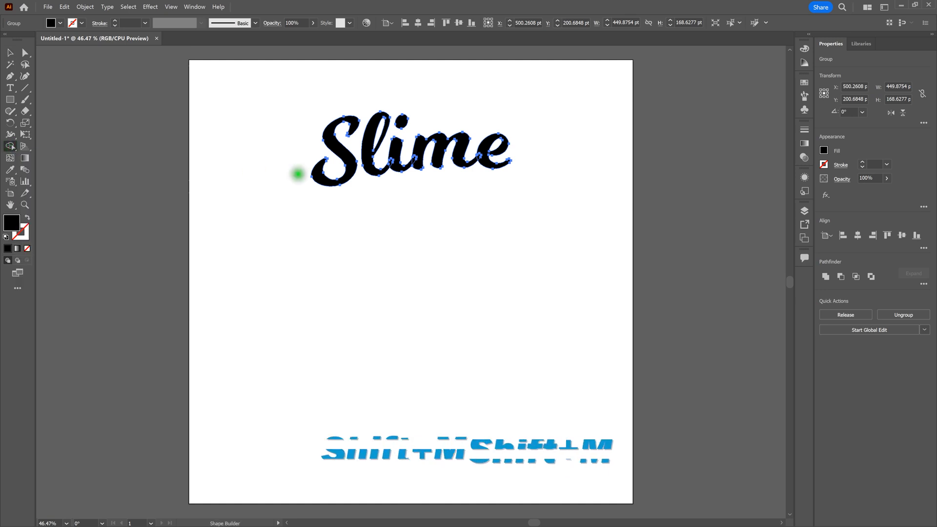
mouse_move(298, 174)
left_mouse_down()
mouse_move(418, 152)
mouse_move(537, 150)
mouse_move(473, 158)
left_mouse_up()
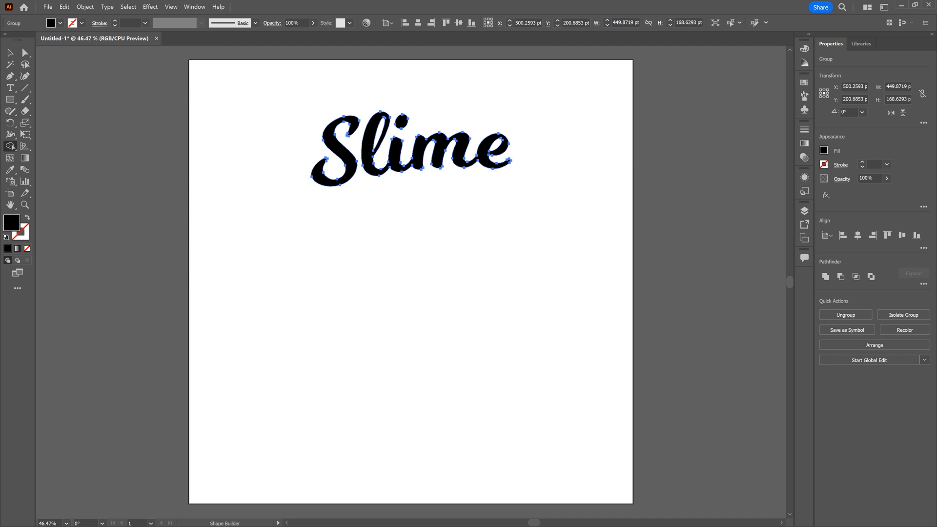
left_click(521, 153)
key("ctrl+z")
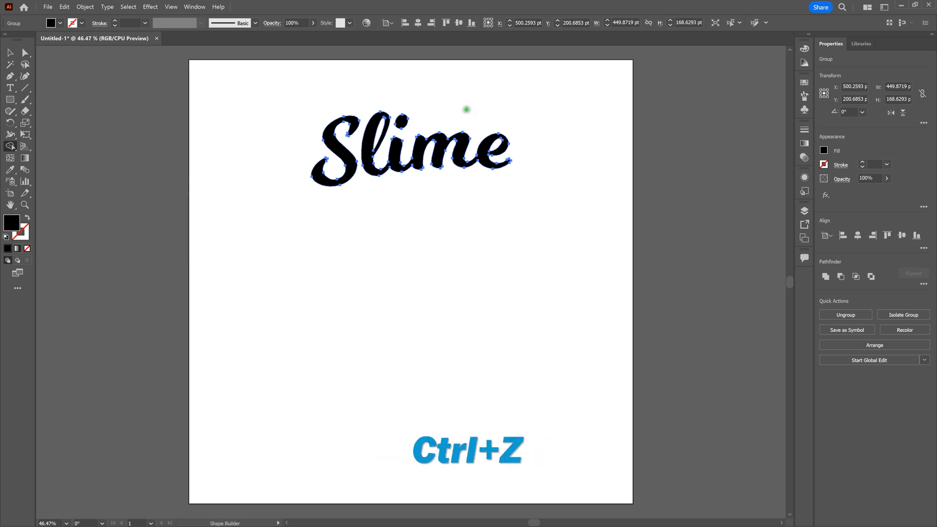
left_click(10, 52)
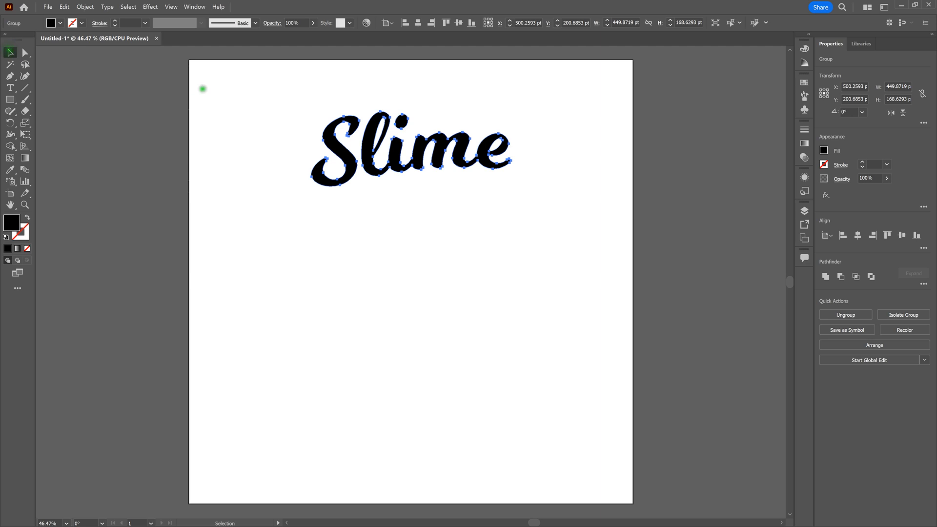
left_click(234, 101)
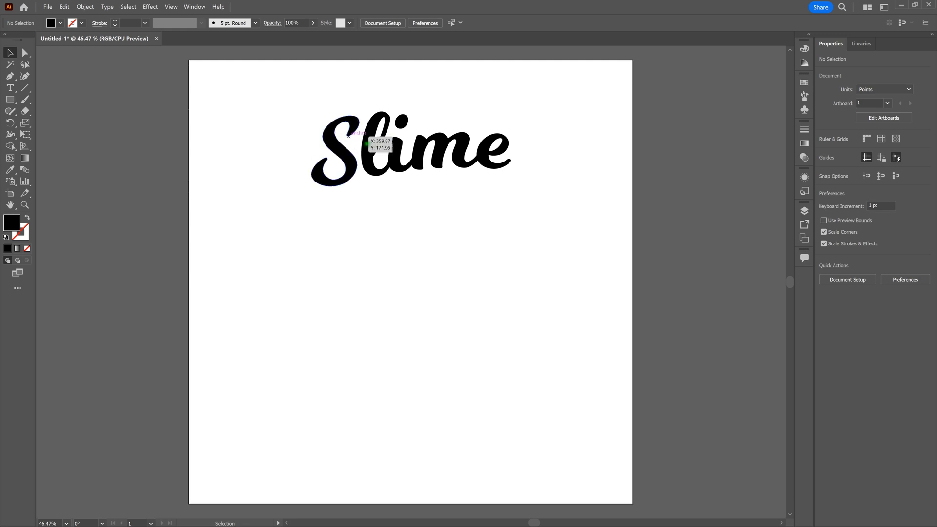
Simplify the merged Slime lettering's paths with a 75% curve and a 150° corner point angle threshold
left_click(371, 144)
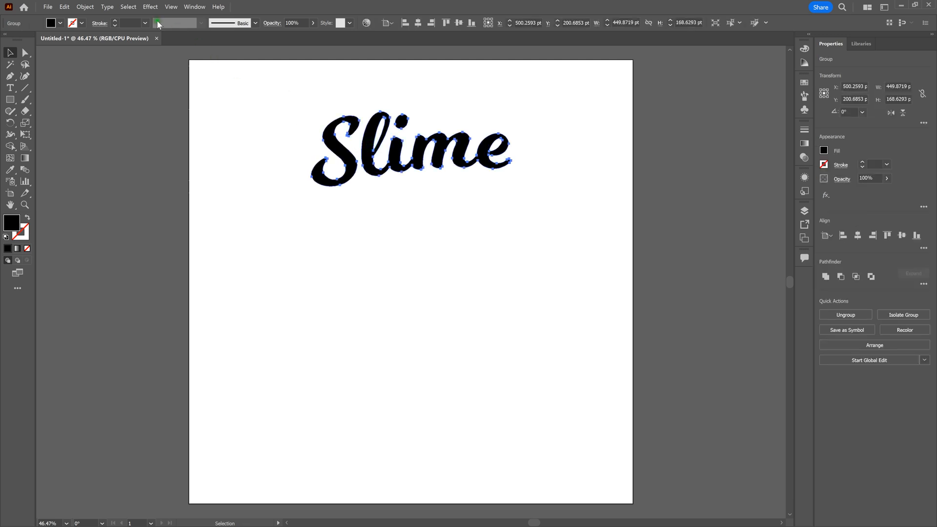
left_click(85, 7)
mouse_move(135, 251)
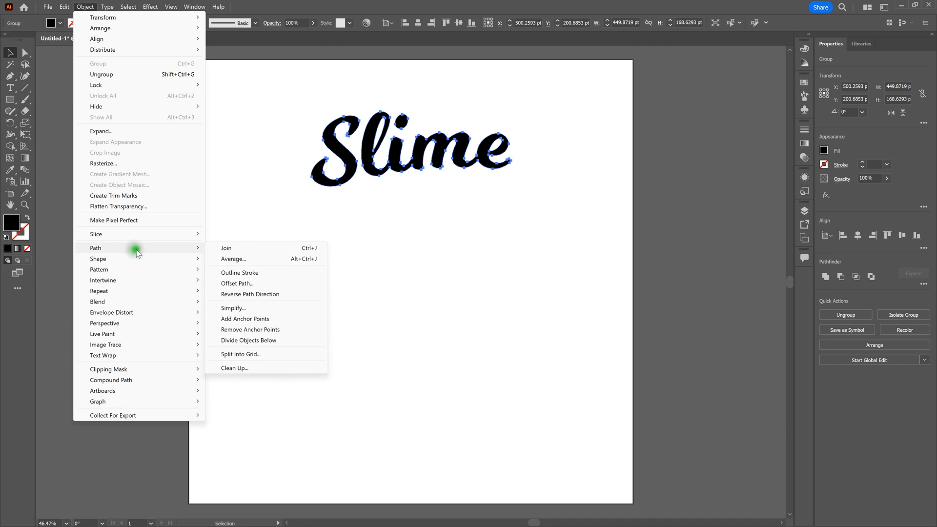
left_click(264, 308)
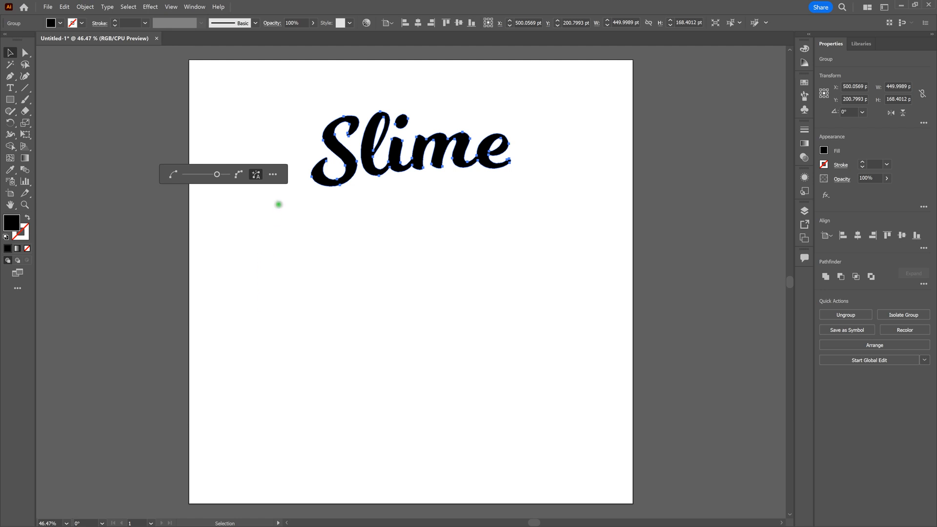
left_click(274, 175)
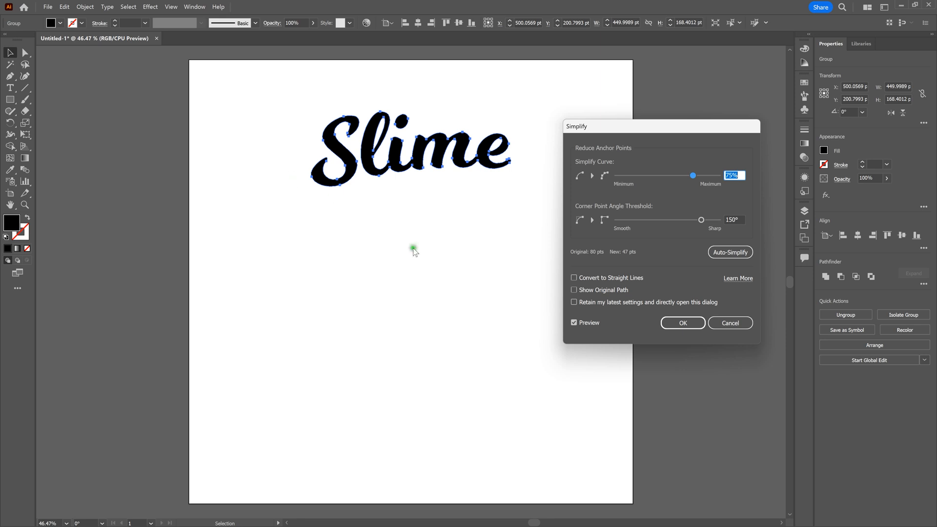
left_click(673, 321)
left_click(674, 322)
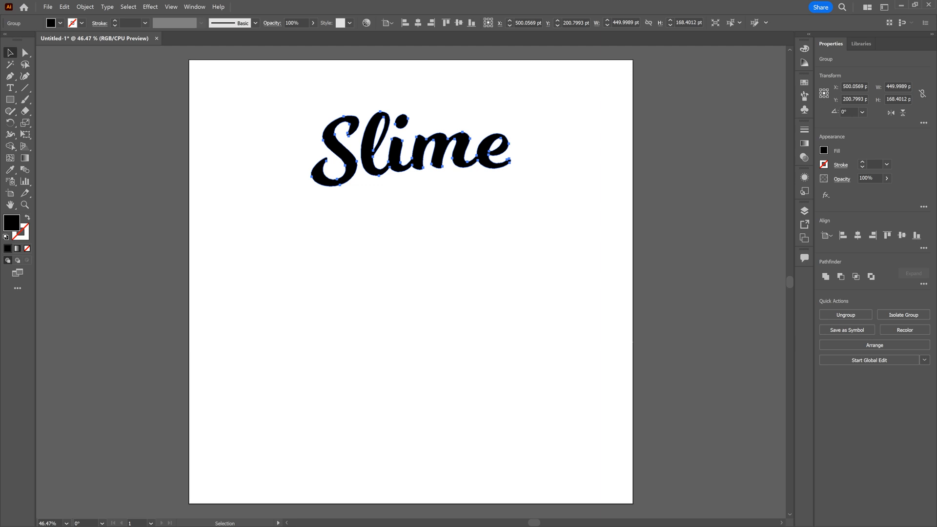
Draw two separate vertical Pen lines down from the base of the S, about 132 pt and 87 pt long
key("ctrl+plus")
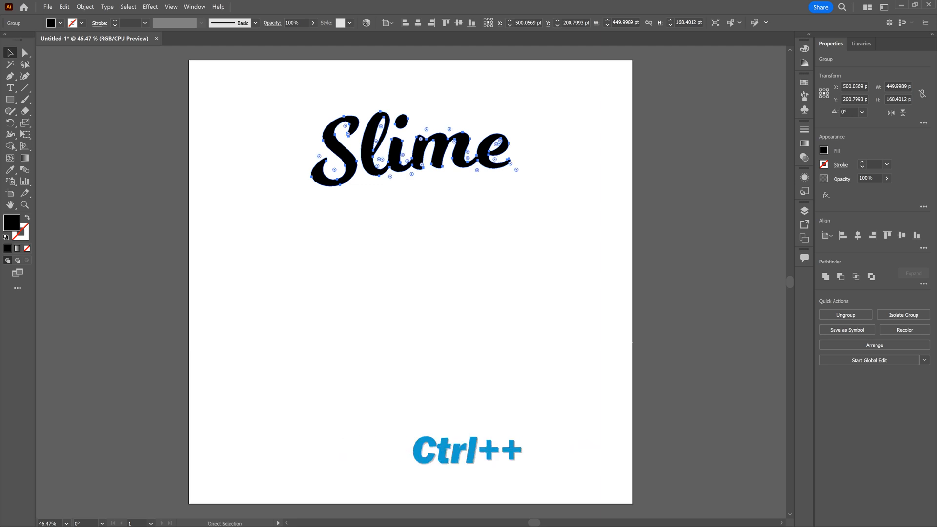
key("ctrl+plus")
key("ctrl+plus")
key("ctrl+plus")
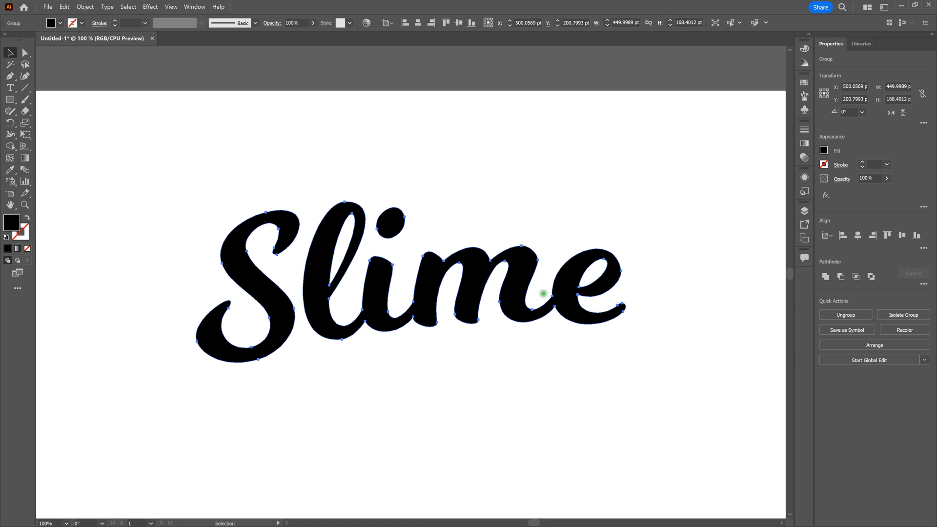
key("p")
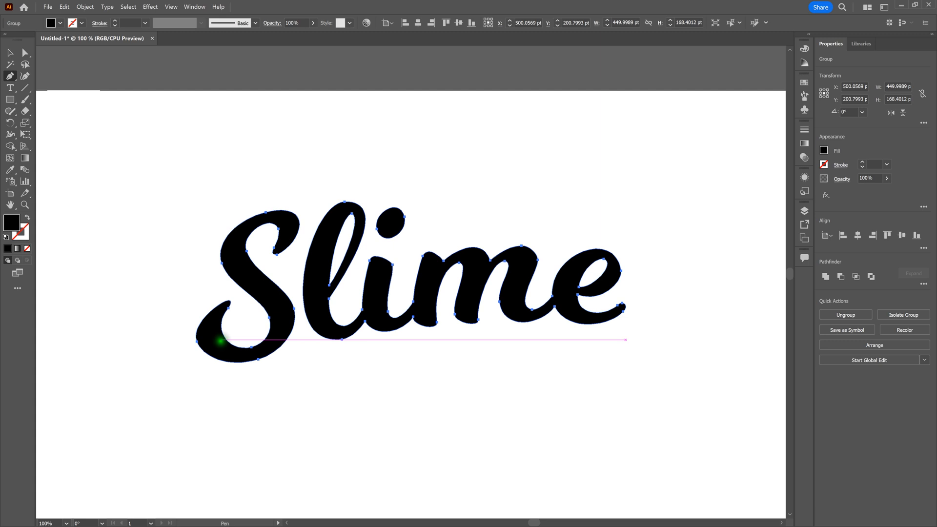
left_click(221, 340)
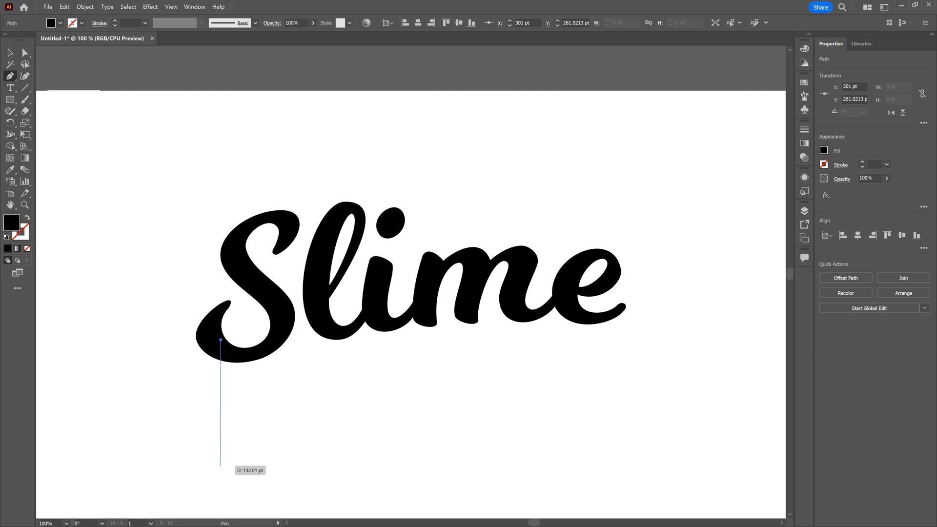
left_click(220, 466)
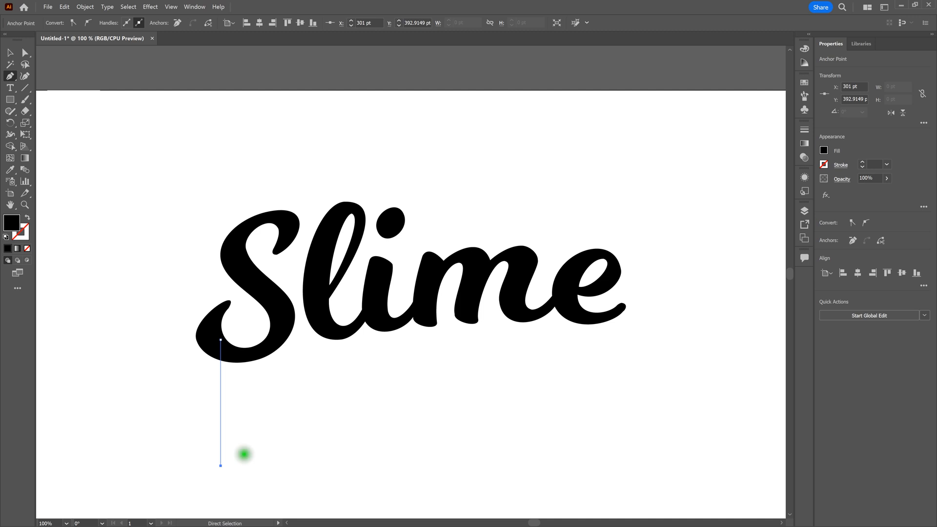
left_click(244, 454, "ctrl")
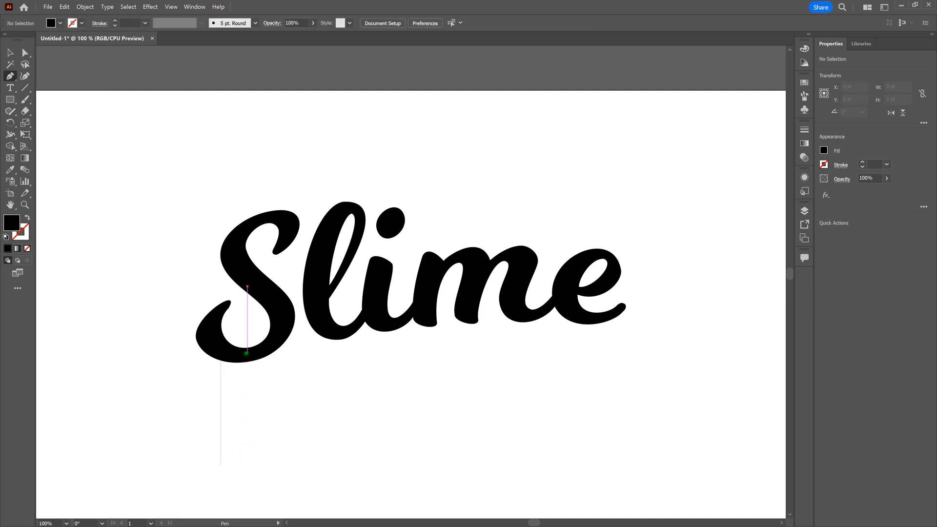
left_click(247, 353)
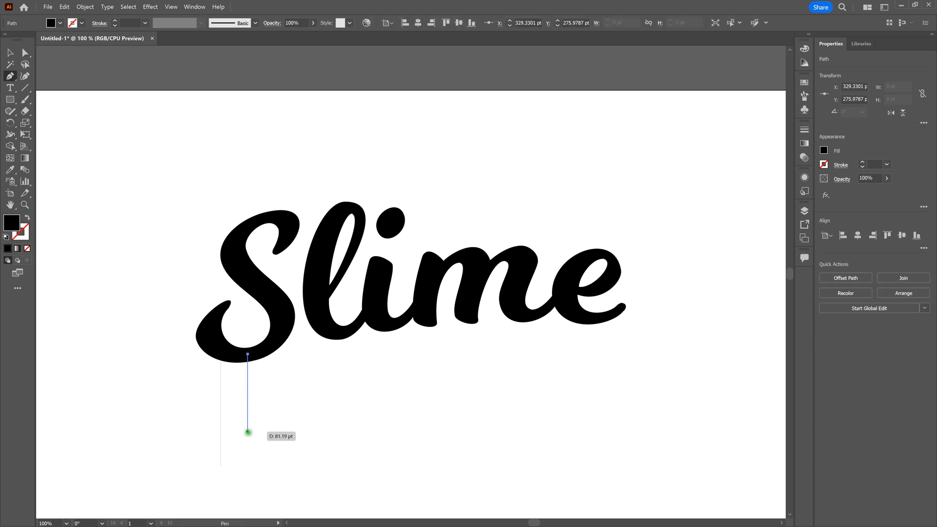
left_click(248, 437)
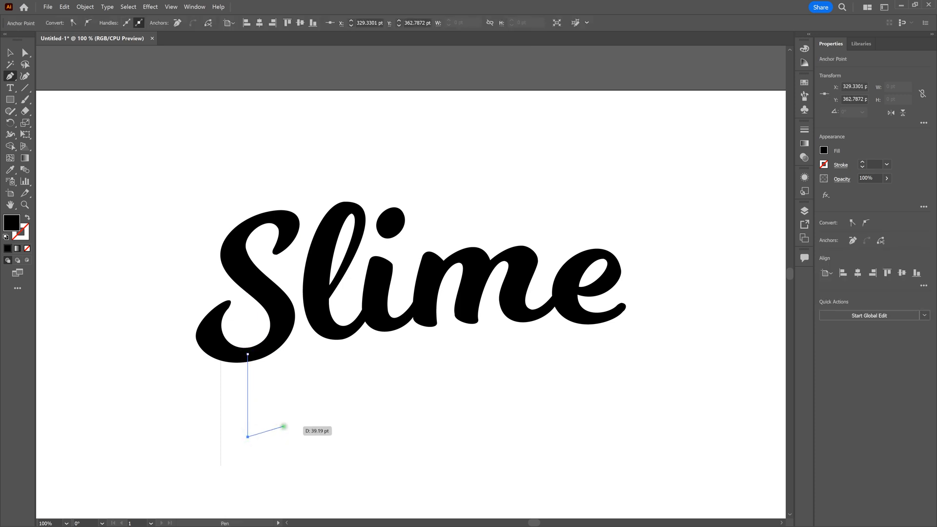
key("ctrl")
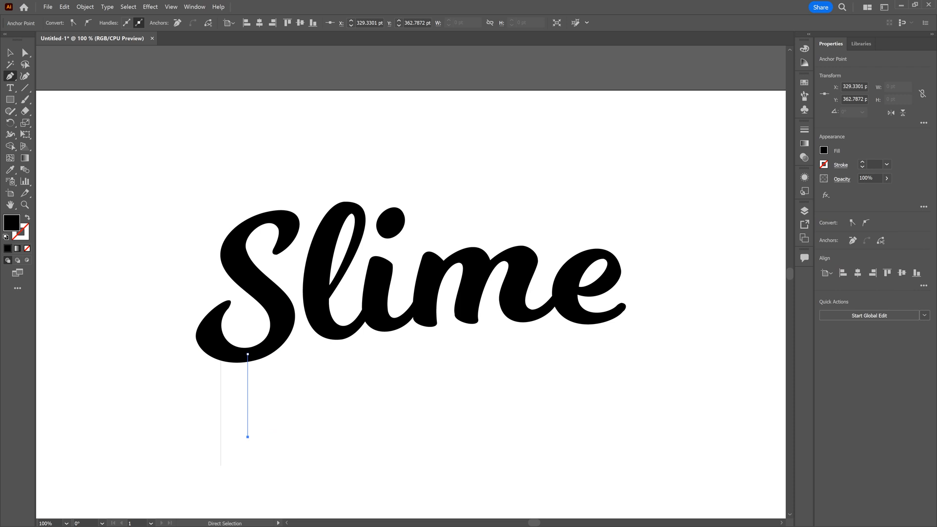
left_click(304, 412, "ctrl")
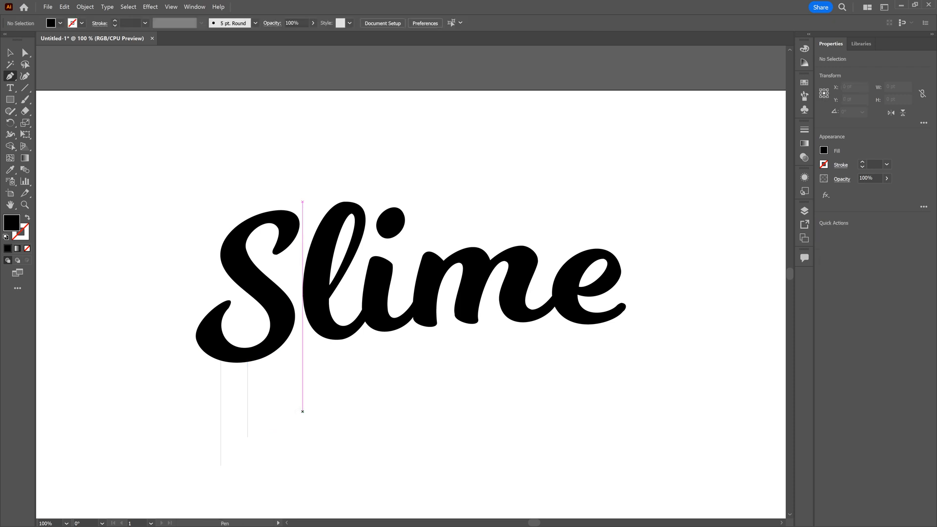
Draw separate vertical lines down from the bases of the l and the i, making the i's line longer
left_click(305, 410)
left_click(334, 329)
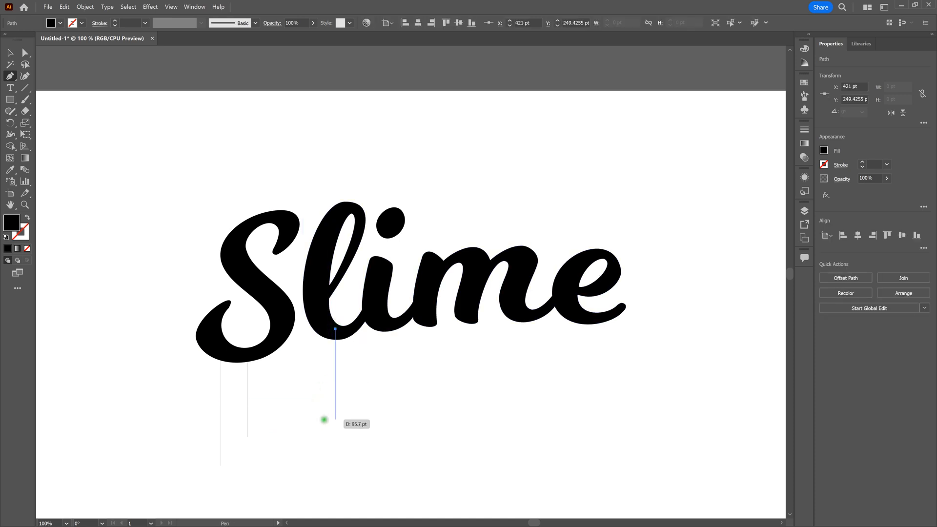
left_click(335, 416, "shift")
left_click(362, 430, "ctrl")
left_click(384, 321)
left_click(384, 449, "shift")
left_click(372, 449, "ctrl")
Draw separate vertical lines down from the m's first two stems, with the first line shorter than the second
left_click(426, 312)
left_click(427, 384, "shift")
left_click(461, 372, "ctrl")
left_click(467, 310)
left_click(467, 406, "shift")
left_click(457, 406, "ctrl")
Draw separate vertical lines down from the m's last curve and the base of the e, with the e's line longer
left_click(523, 313)
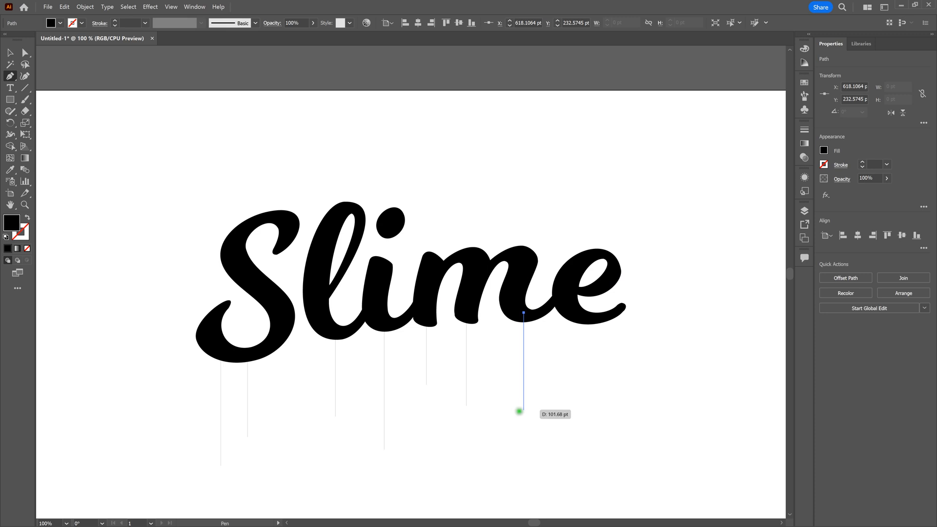
left_click(524, 416, "shift")
left_click(561, 391, "ctrl")
left_click(586, 316)
left_click(586, 436, "shift")
left_click(612, 413, "ctrl")
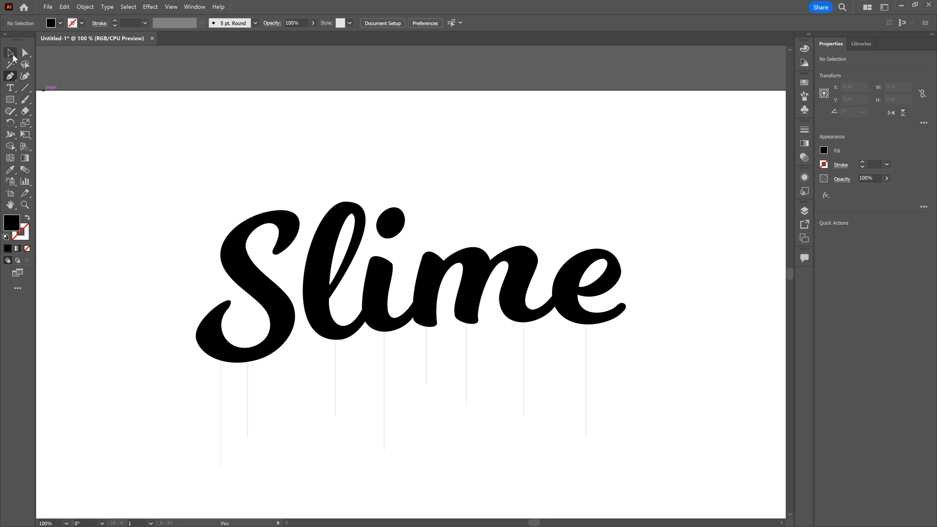
Select all eight drip lines without the lettering, and swap their fill and stroke for a black stroke and no fill
key("v")
left_click_drag(162, 185, 686, 504)
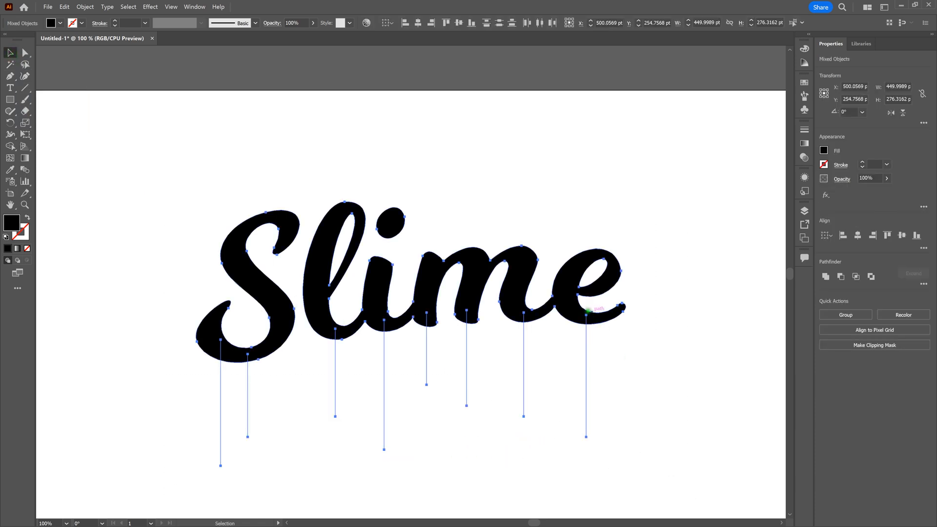
left_click(573, 296, "shift")
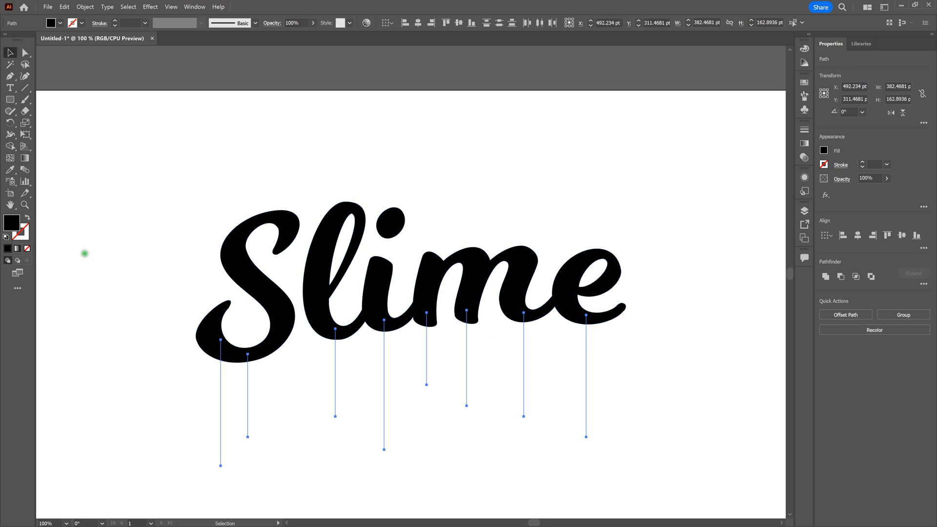
left_click(27, 218)
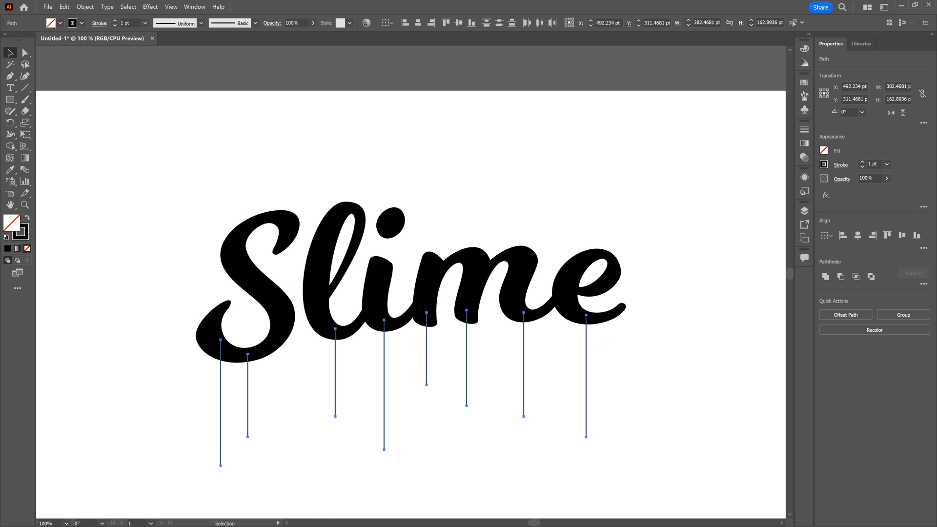
left_click(24, 205)
Set the stroke weight of the eight drip lines to 18 pt
left_click(116, 21)
left_click(116, 22)
left_click(116, 22)
left_click(116, 21)
left_click(115, 22)
left_click(116, 21)
left_click(116, 21)
left_click(116, 22)
left_click(115, 21)
left_click(116, 22)
left_click(116, 22)
left_click(116, 22)
left_click(116, 21)
left_click(116, 21)
left_click(116, 21)
left_click(116, 21)
left_click(116, 21)
left_click(115, 22)
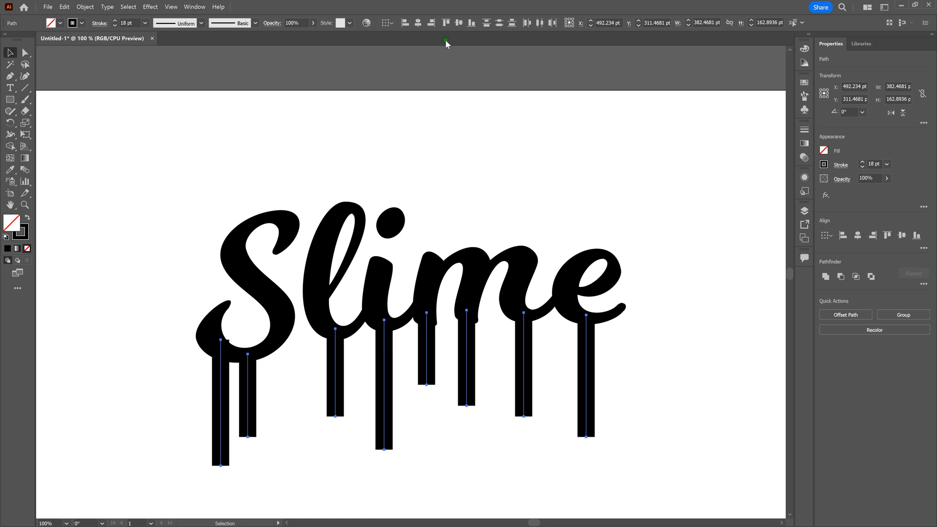
left_click(804, 130)
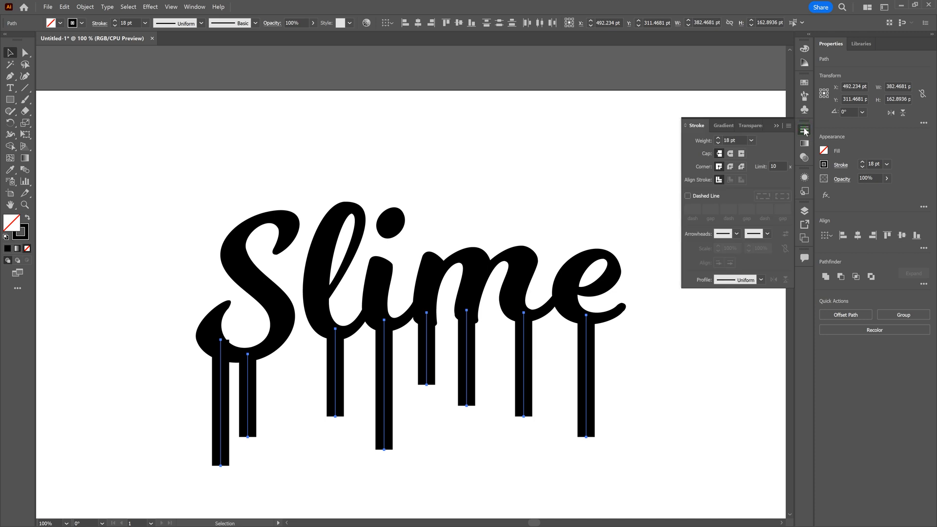
left_click(804, 130)
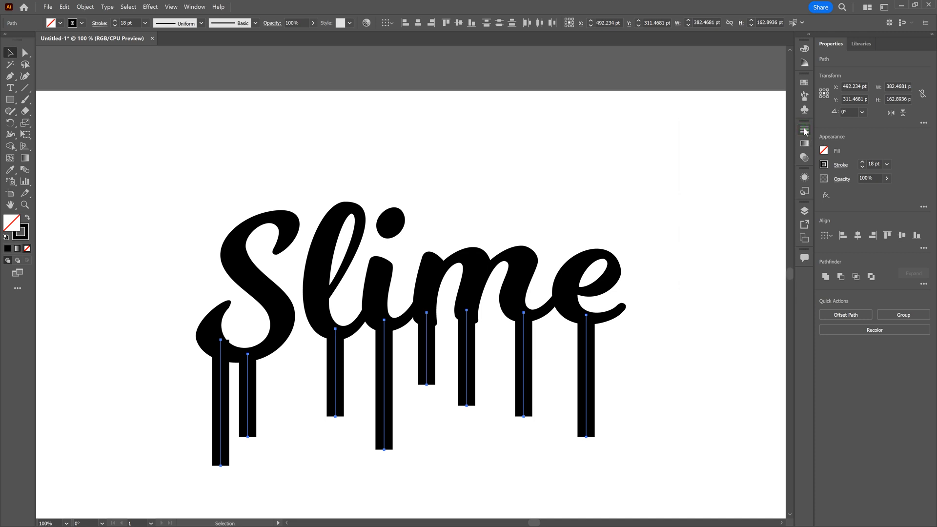
left_click(194, 7)
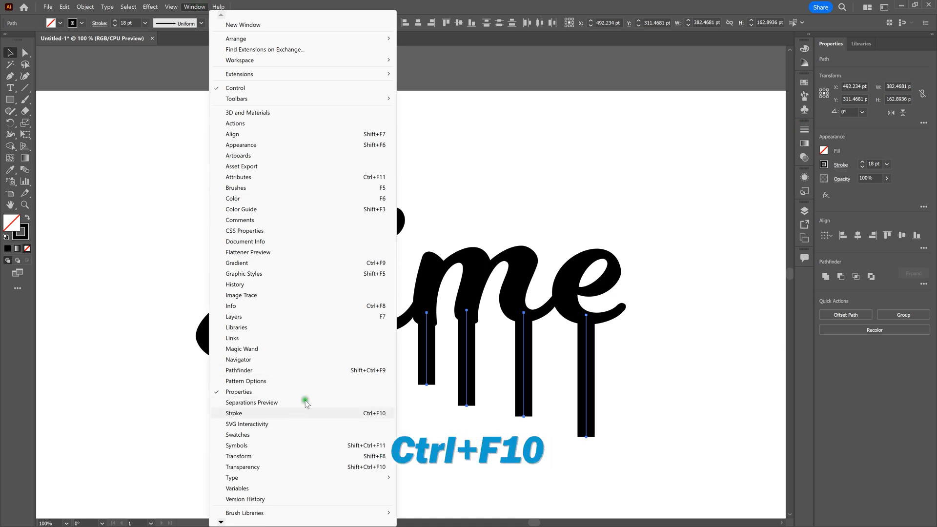
left_click(526, 5)
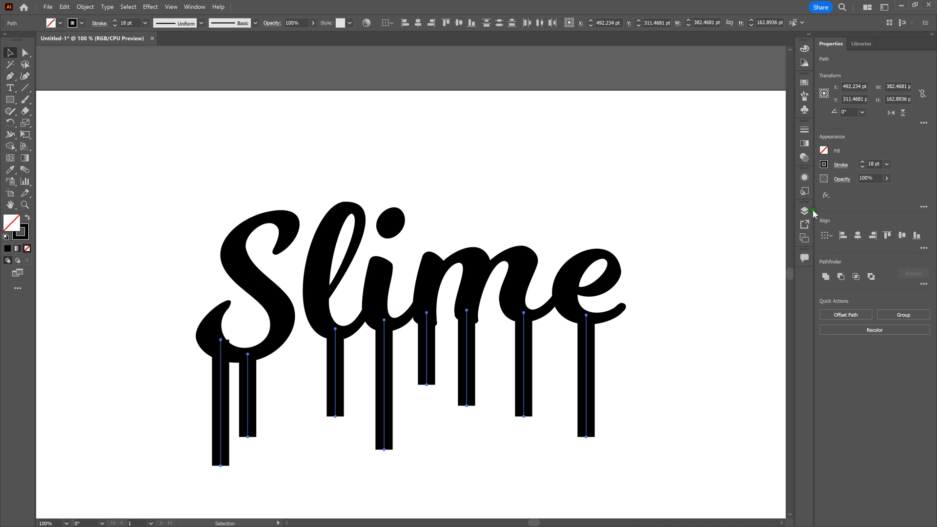
Give the drip lines round caps and Width Profile 4, flipped so they widen towards their lower ends
left_click(806, 130)
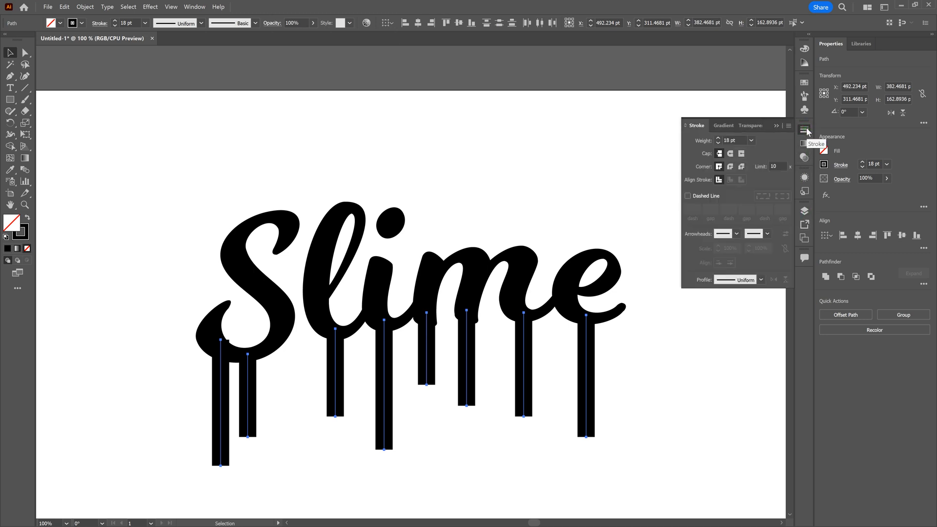
left_click(731, 154)
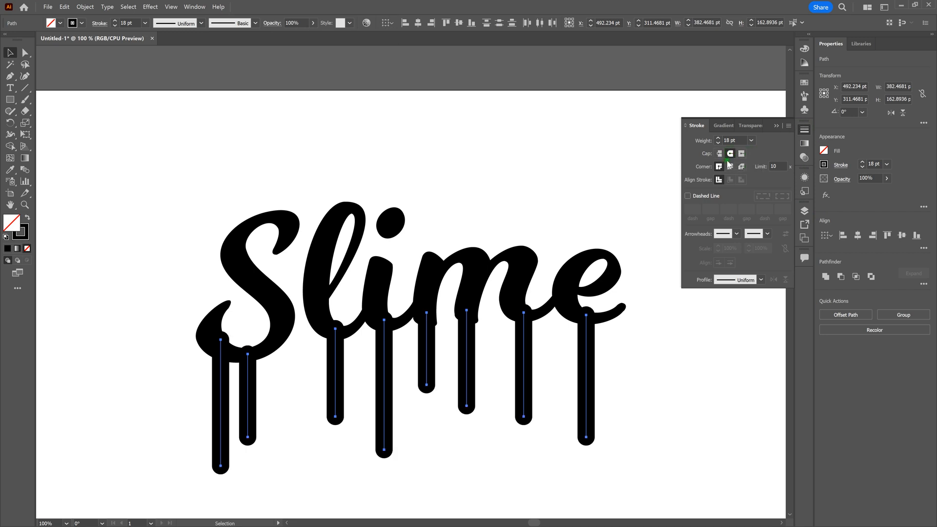
left_click(760, 280)
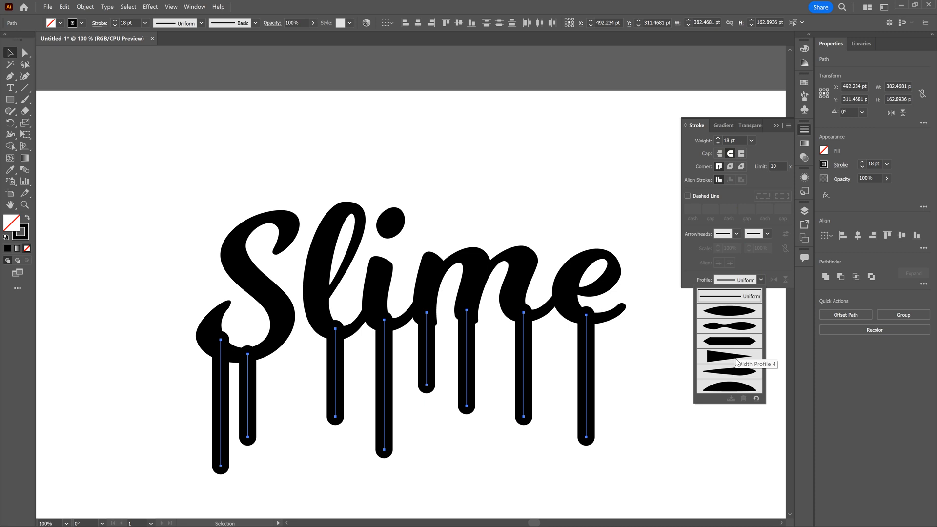
left_click(729, 356)
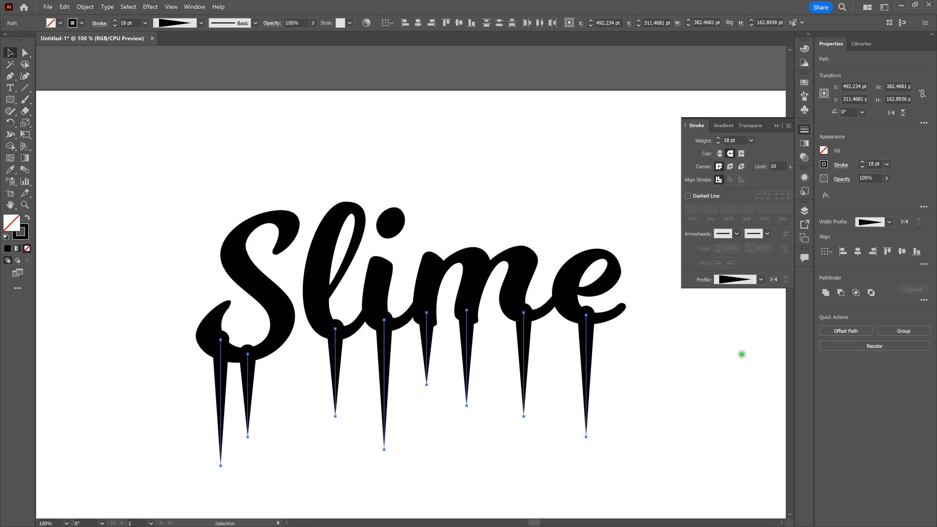
left_click(774, 280)
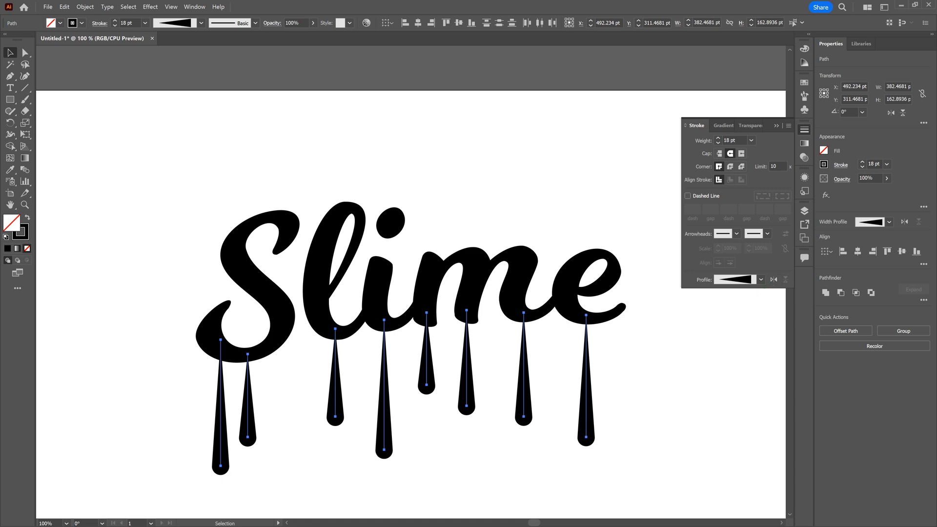
left_click(747, 320)
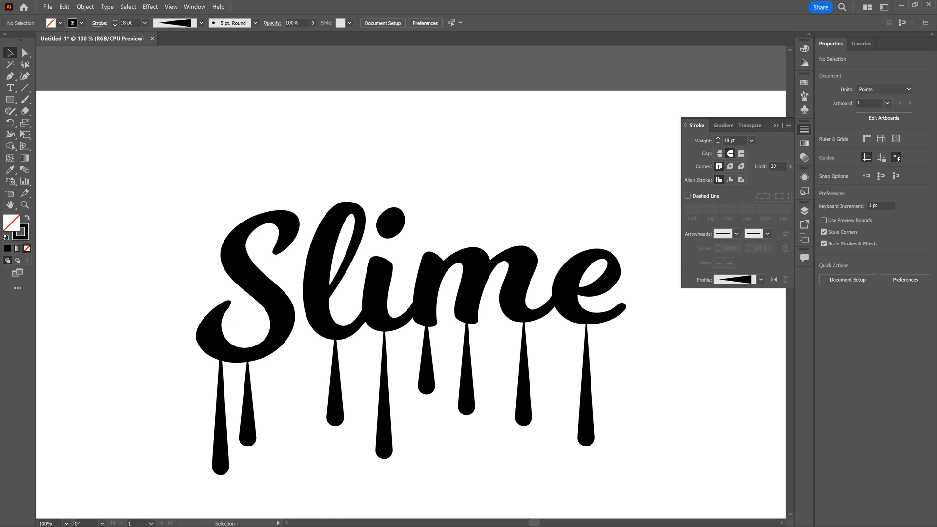
left_click(661, 417)
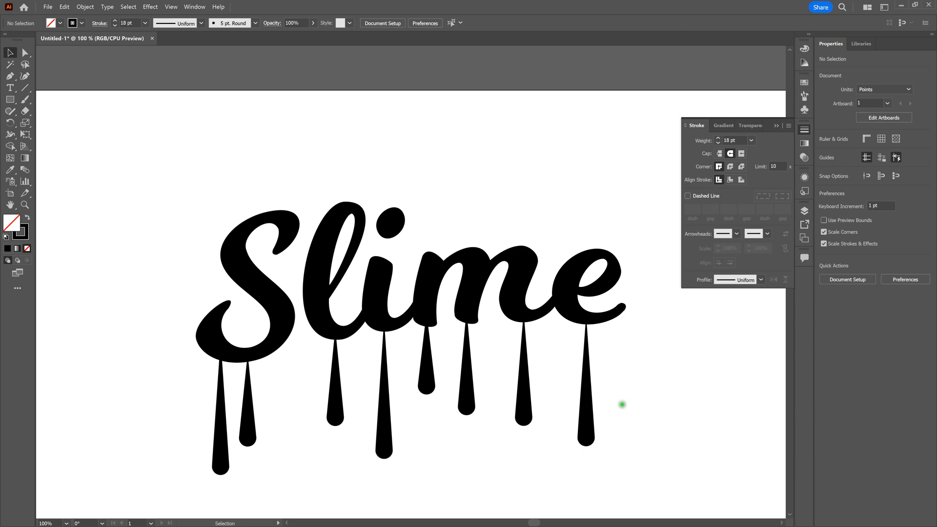
Select the eight drip lines without the lettering and expand their appearance into filled shapes
left_click_drag(143, 173, 667, 481)
left_click(568, 296, "shift")
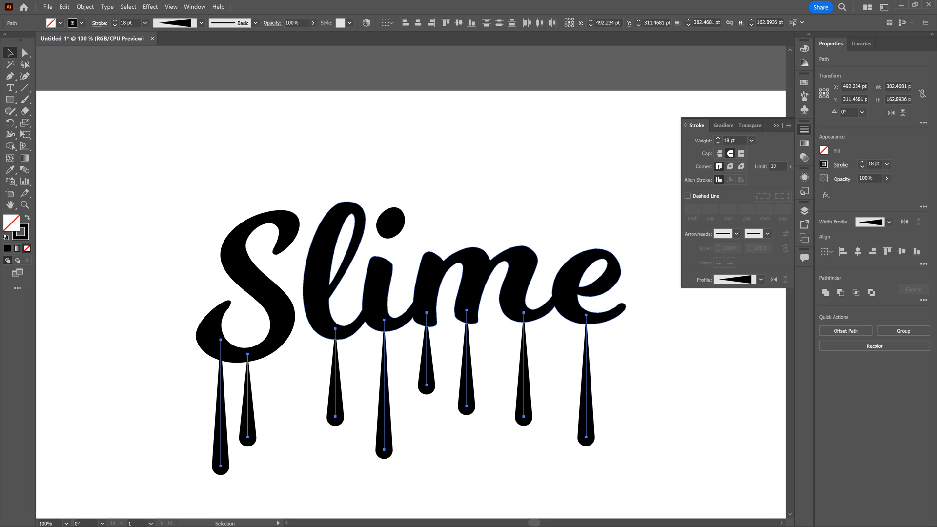
left_click(80, 8)
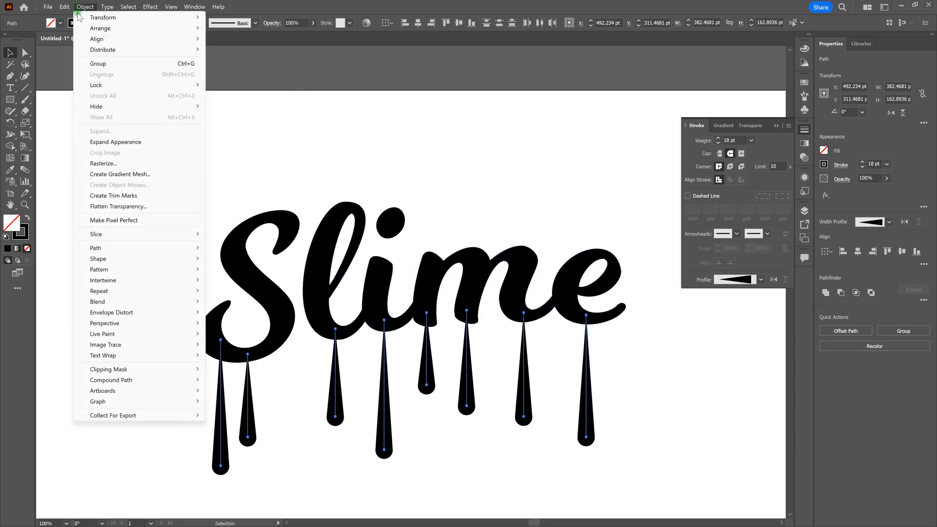
left_click(128, 142)
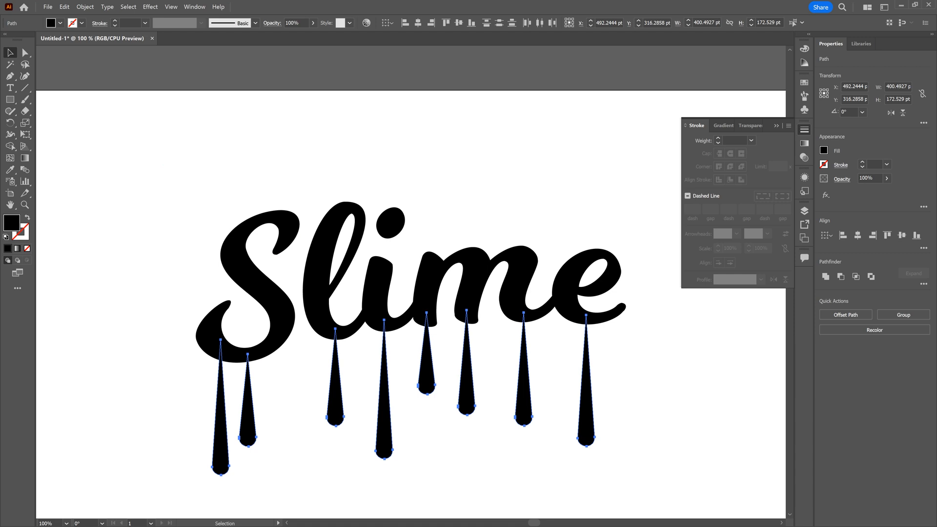
left_click(234, 241)
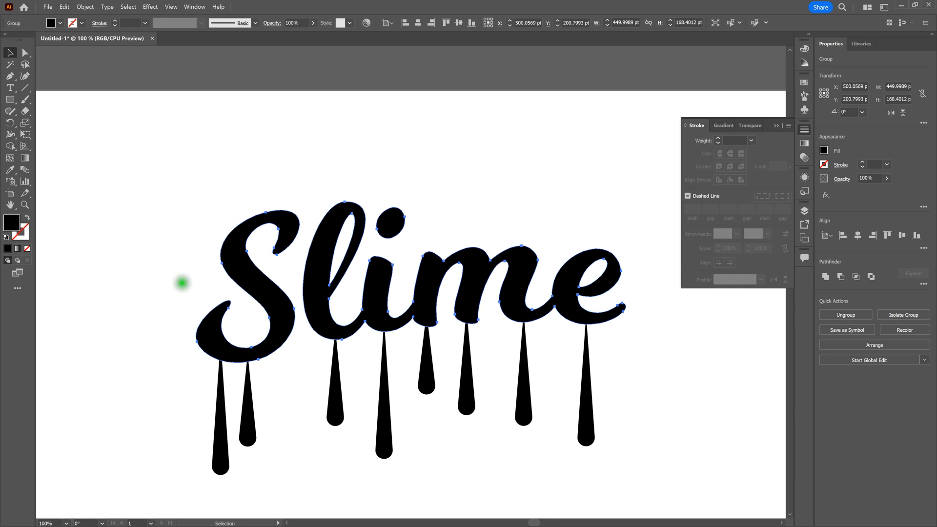
left_click(183, 284)
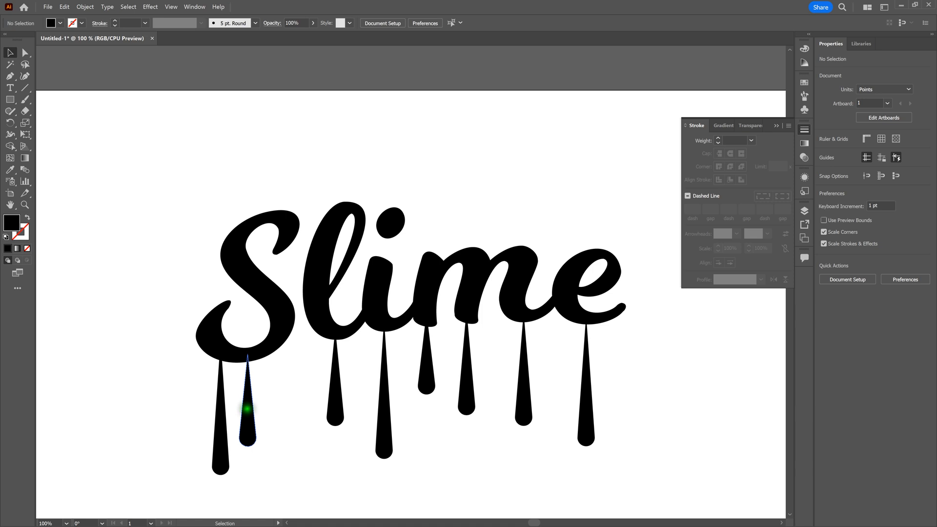
Move the second drip under the S slightly right and up so its narrow tip sits inside the letter
left_click_drag(247, 408, 255, 399)
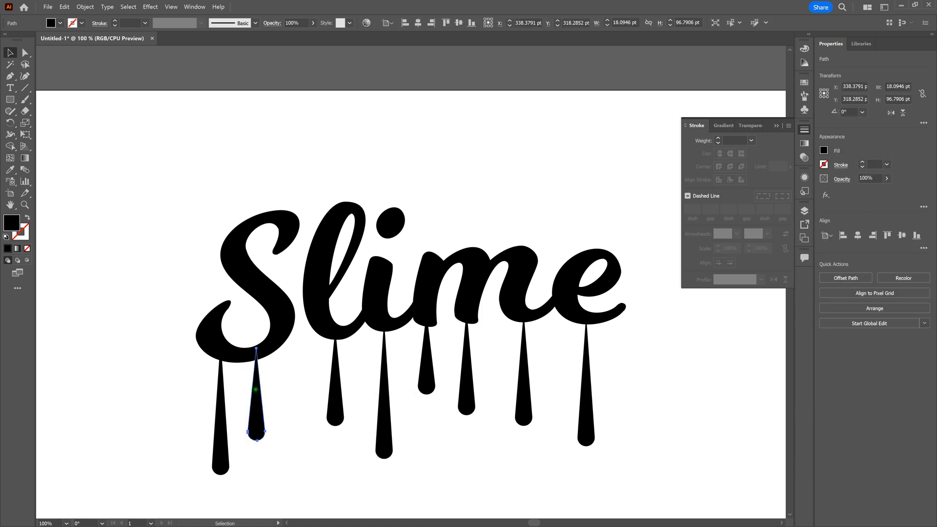
left_click_drag(148, 192, 638, 490)
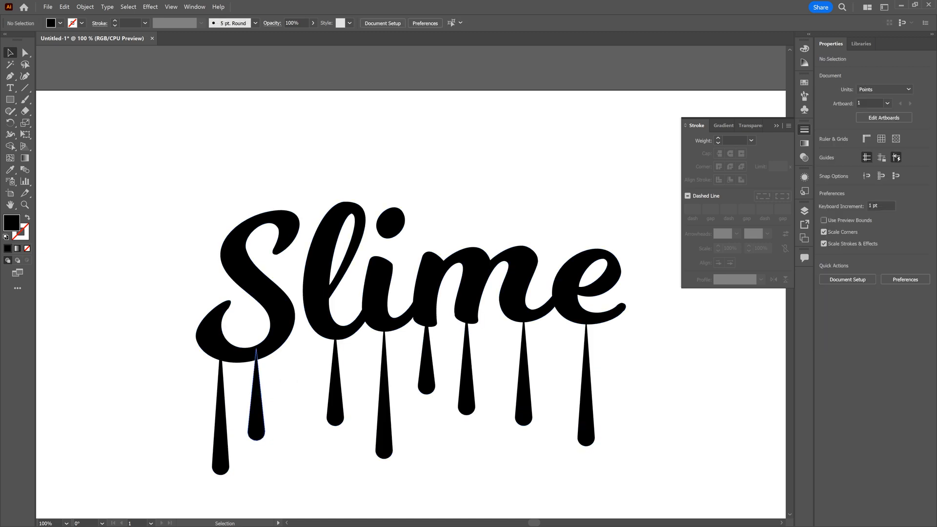
left_click(258, 393)
key("Right")
key("Right")
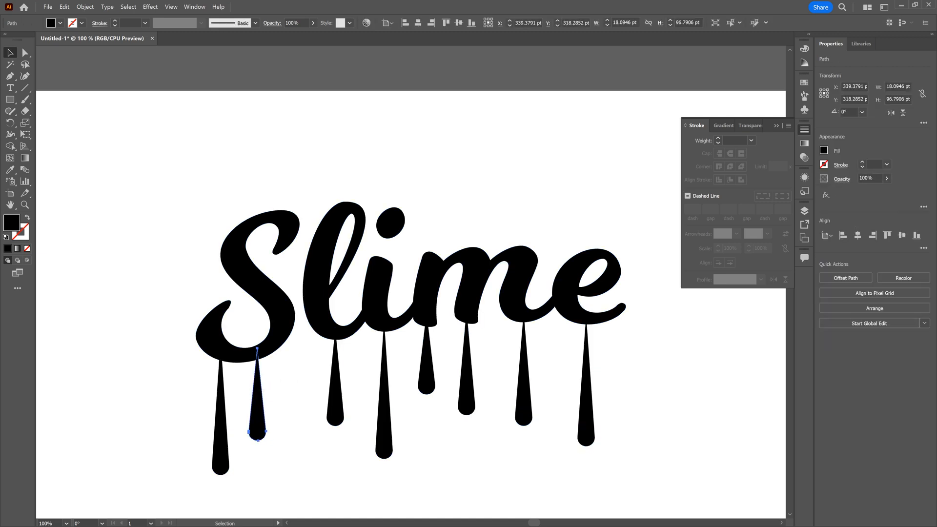
left_click_drag(156, 194, 313, 397)
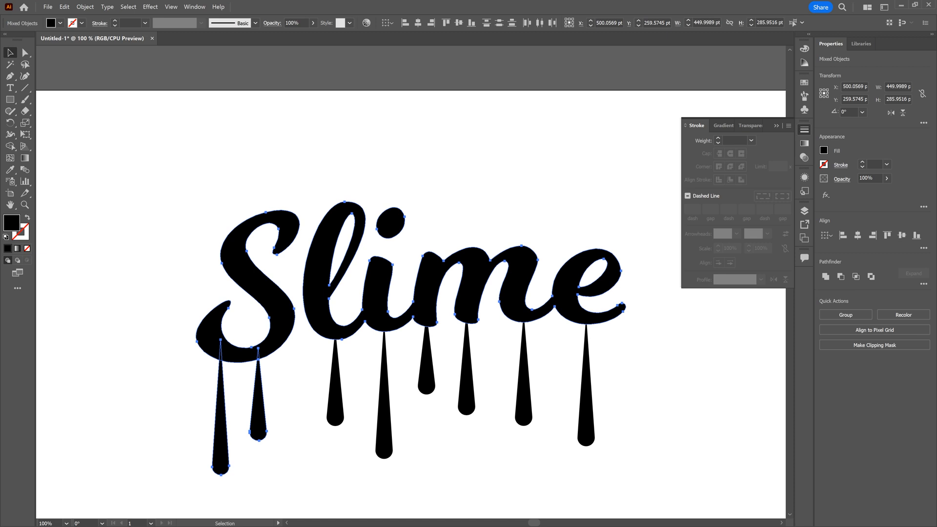
left_click(316, 386)
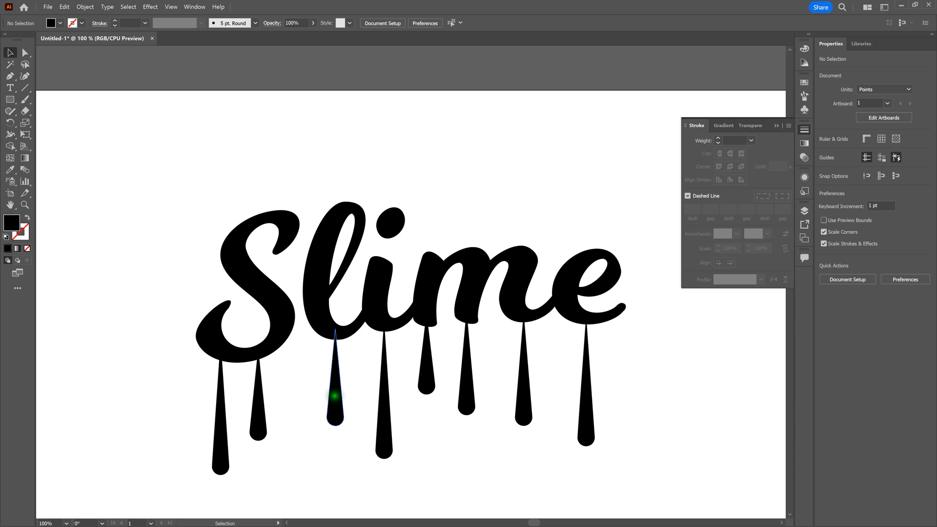
Nudge the drip under the l about 8 pt to the right
left_click(332, 396)
key("Right")
key("Right")
key("Right")
key("Right")
key("Right")
key("Right")
key("Right")
key("Right")
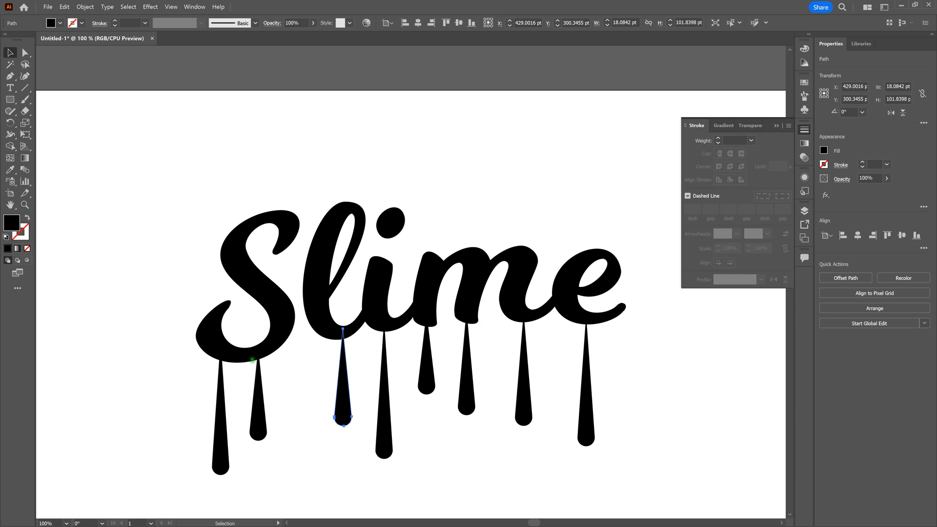
left_click_drag(171, 194, 669, 479)
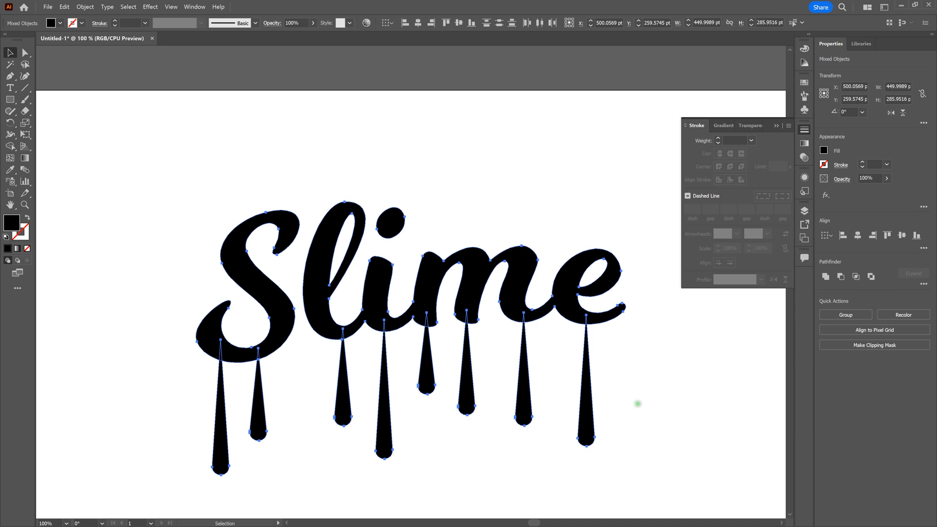
left_click(638, 404)
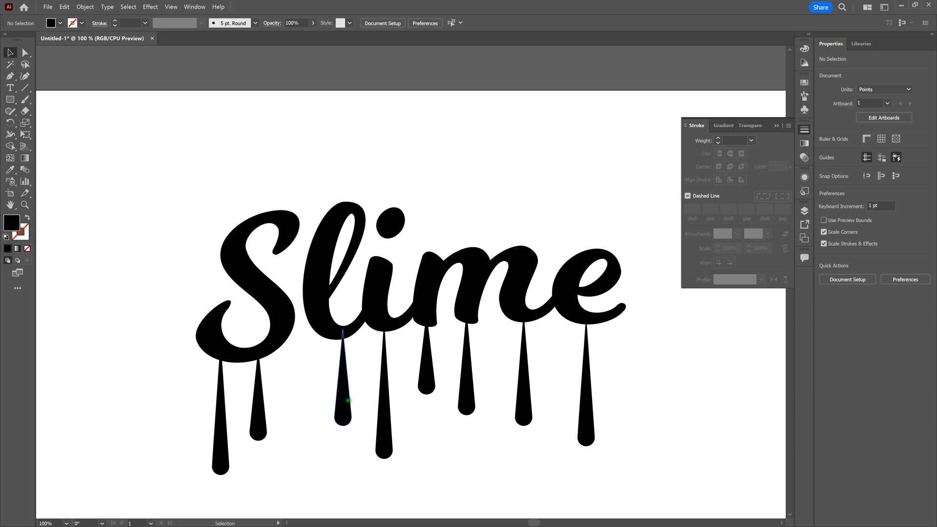
Nudge the l's drip 1 pt back to the left and check its tip against the letter outline
left_click(344, 400)
key("Left")
key("ctrl+plus")
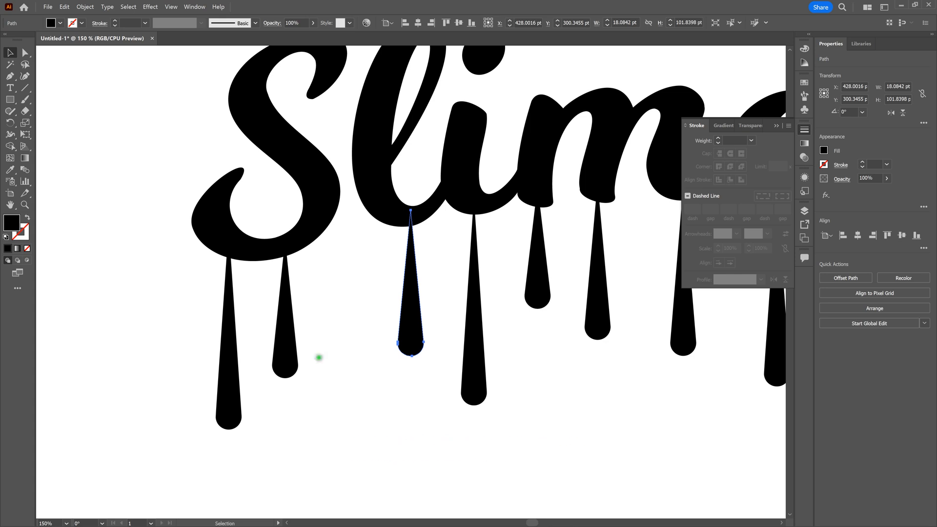
left_click_drag(180, 117, 478, 285)
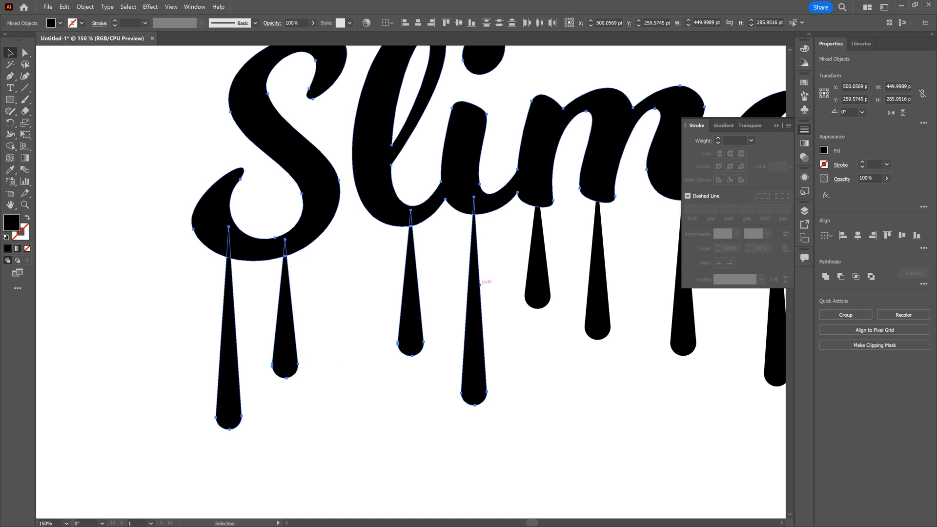
key("ctrl+minus")
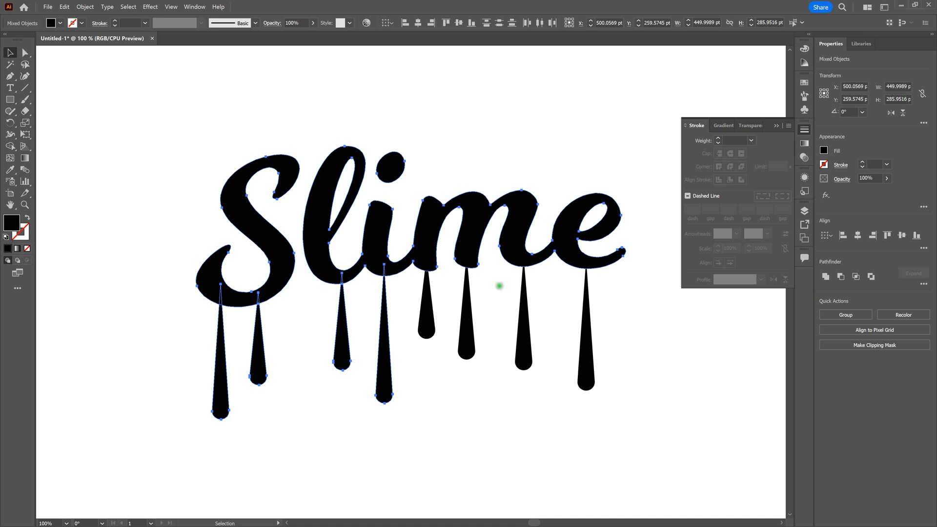
left_click(539, 288)
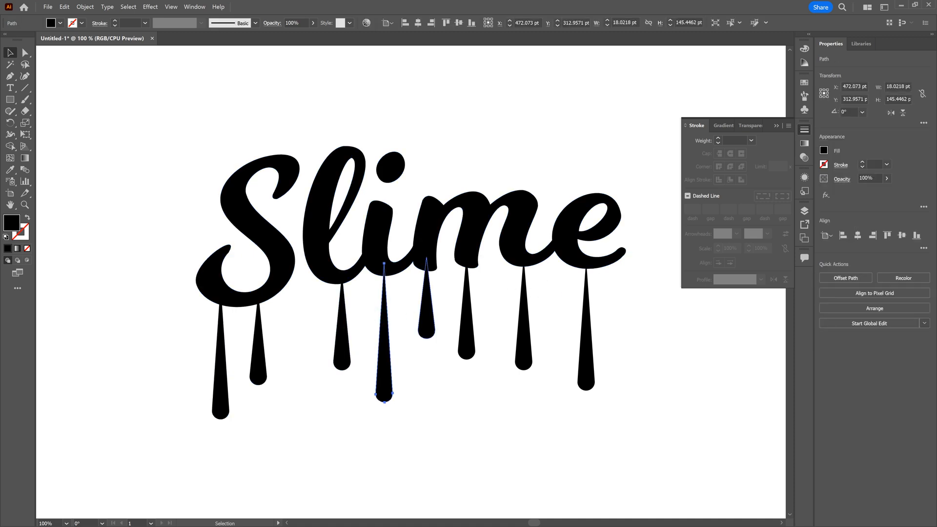
Slightly reposition the drips under the i, the m's middle stem, the e and the m's last curve
left_click_drag(385, 316, 387, 315)
left_click(472, 307)
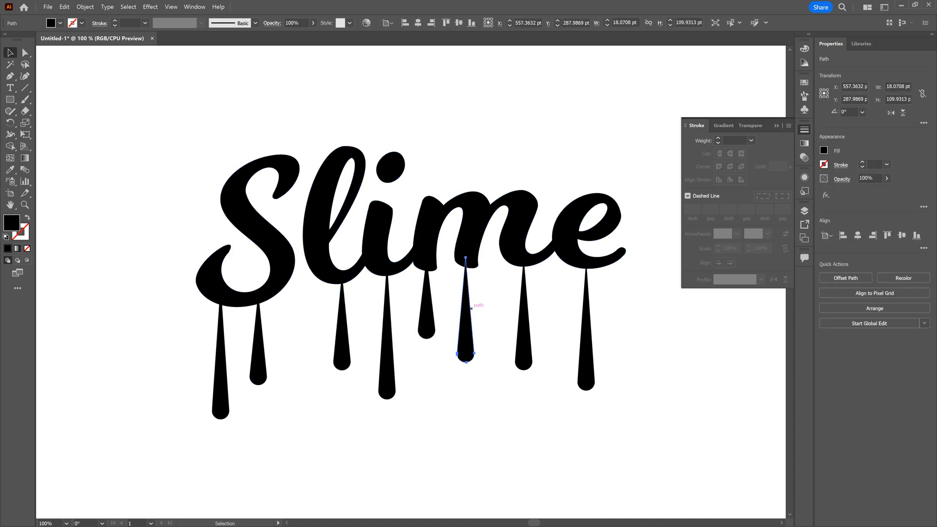
left_click(591, 336)
left_click(524, 338)
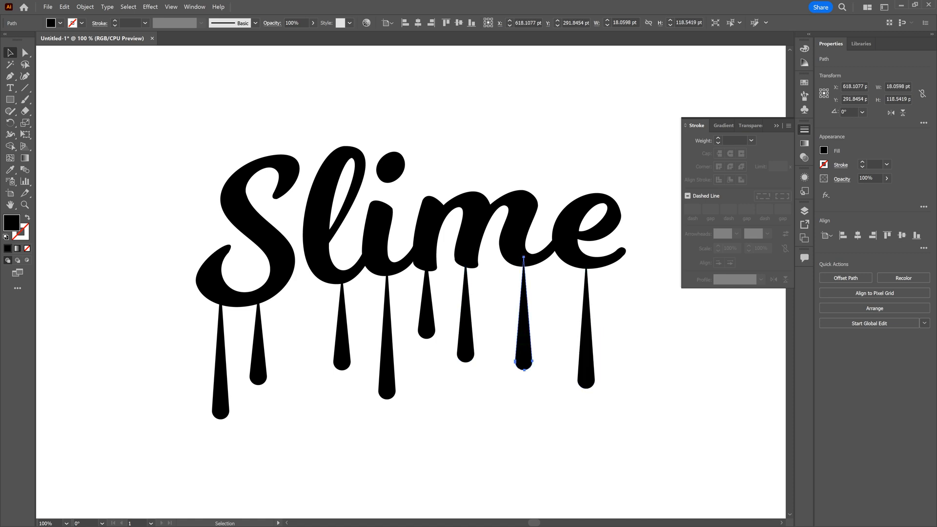
Move the first drip under the S down by about 5 pt
left_click(289, 351)
left_click(216, 360)
key("shift+Down")
left_click(239, 347)
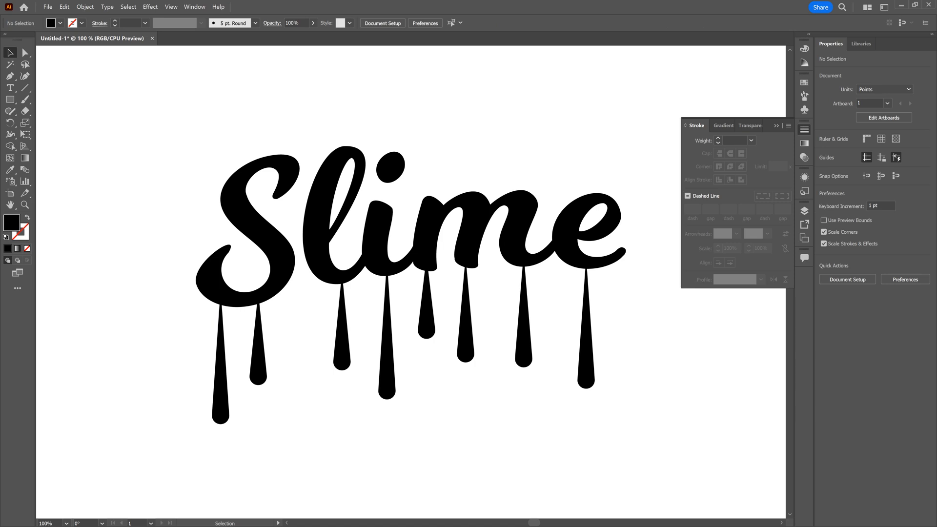
Unite the lettering and all eight drips into one shape with Pathfinder
left_click_drag(158, 123, 657, 415)
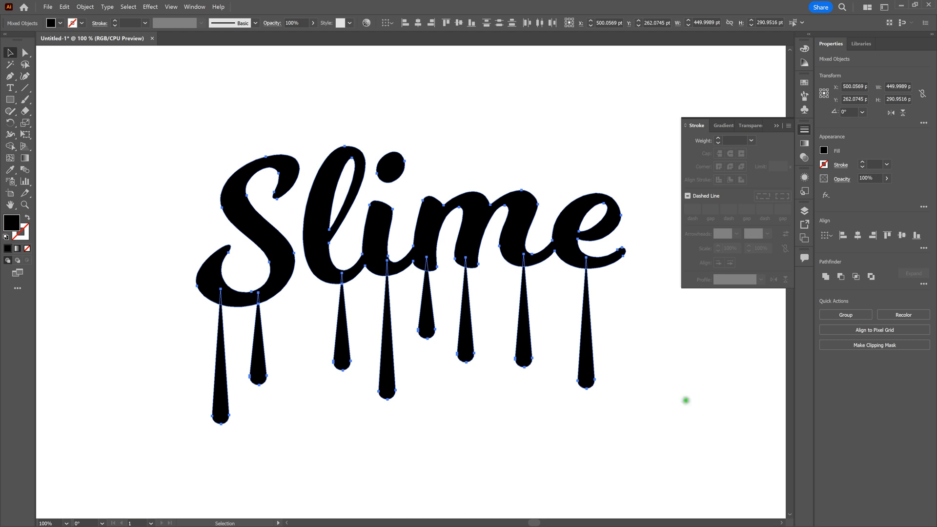
left_click(200, 7)
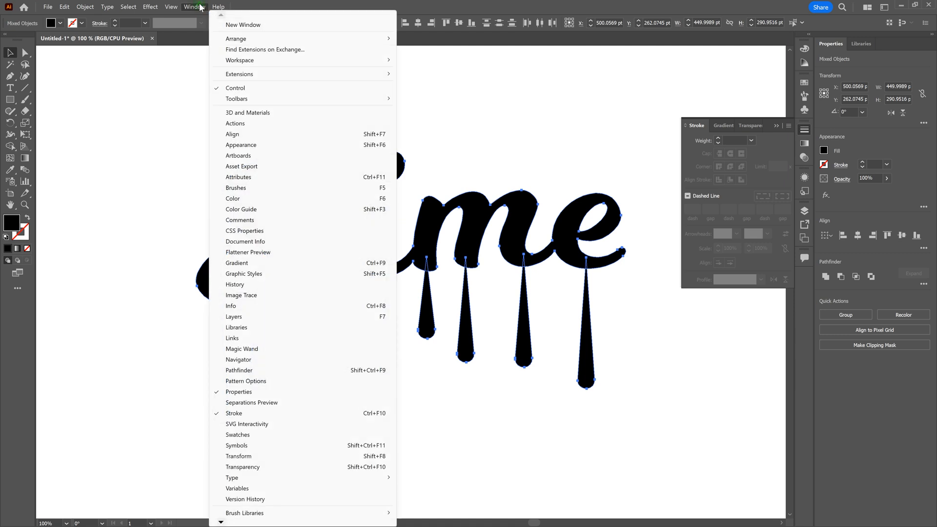
left_click(277, 372)
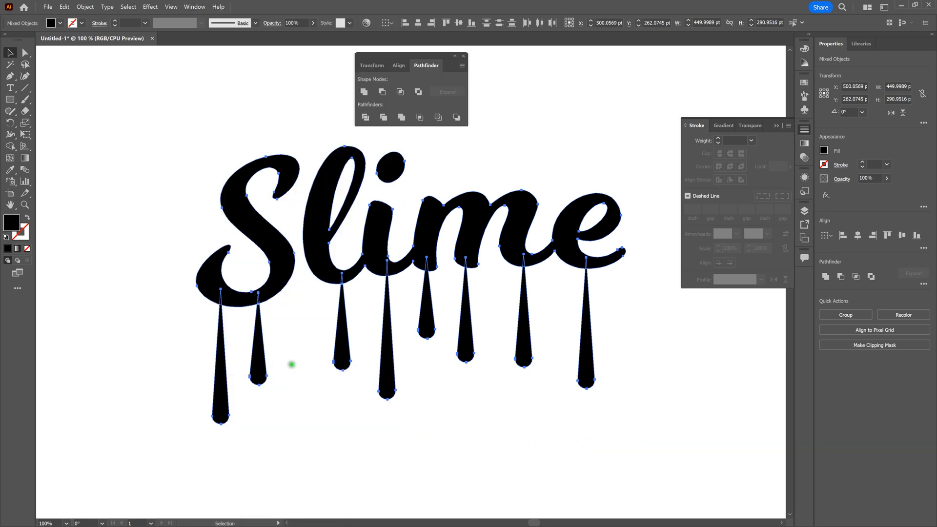
left_click(364, 92)
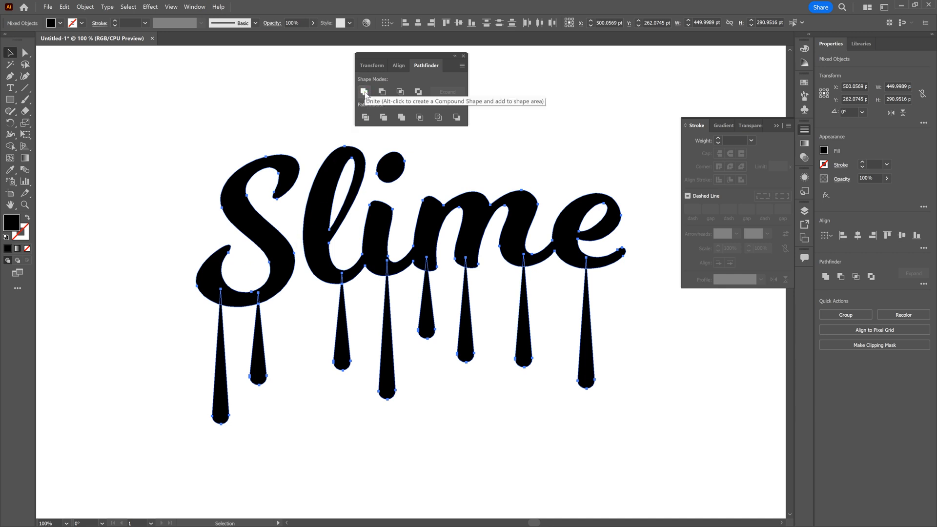
left_click(364, 92)
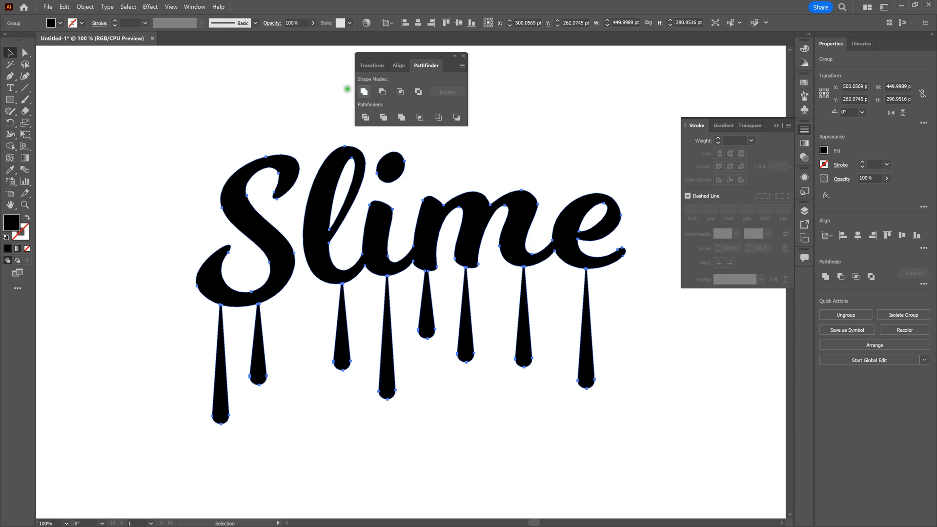
left_click(463, 57)
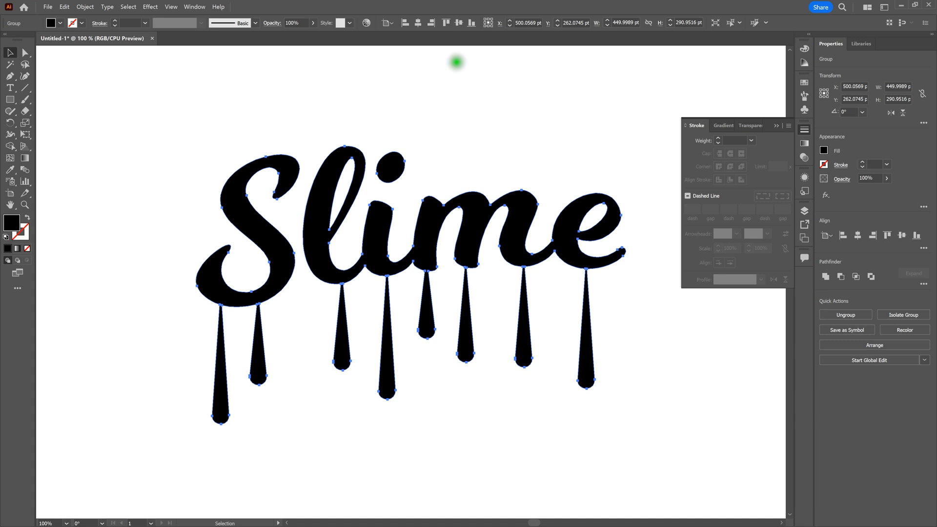
left_click(456, 62)
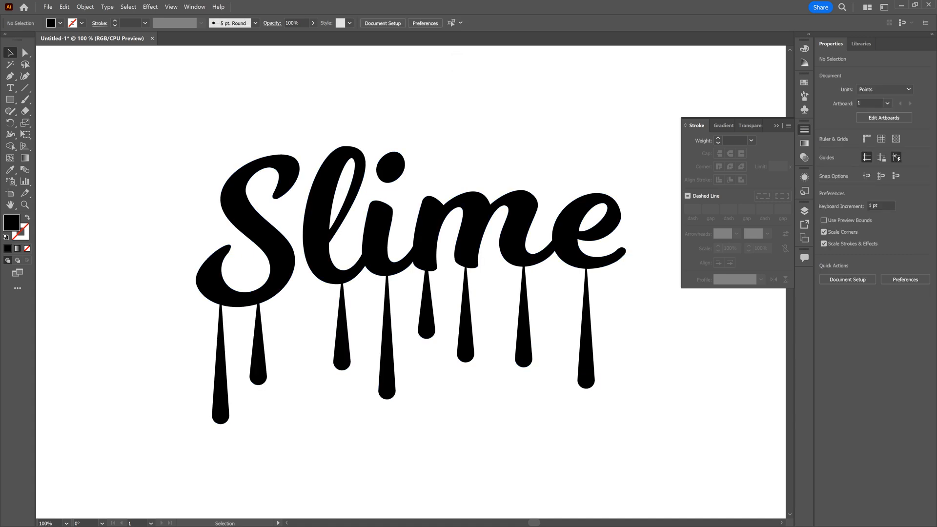
left_click(121, 143)
Round the corners on both sides of the junction between the S and its first drip
left_click(24, 53)
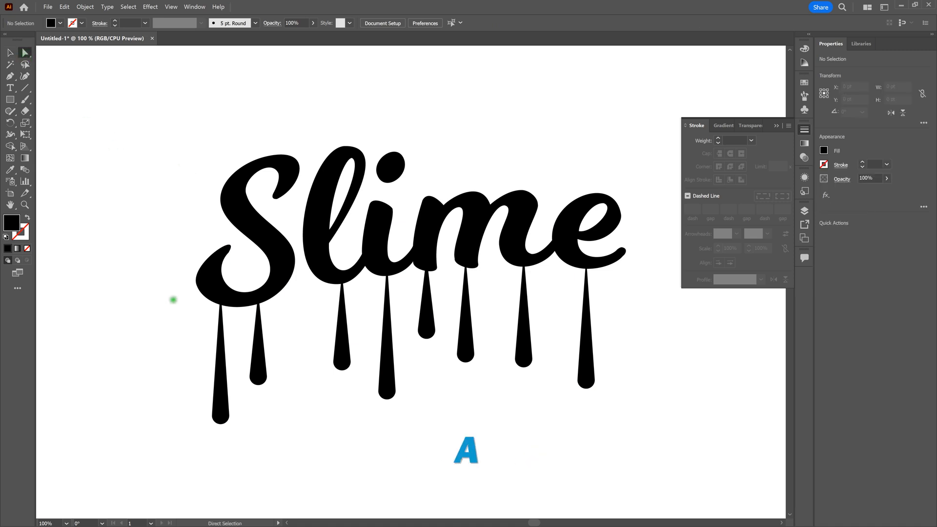
left_click(208, 315)
left_click_drag(209, 314, 228, 298)
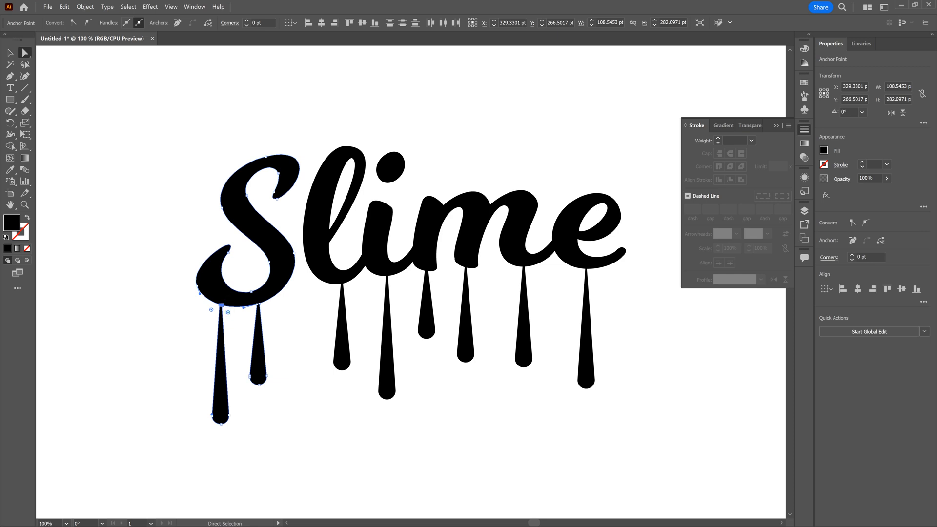
left_click_drag(228, 311, 233, 324)
left_click(195, 318)
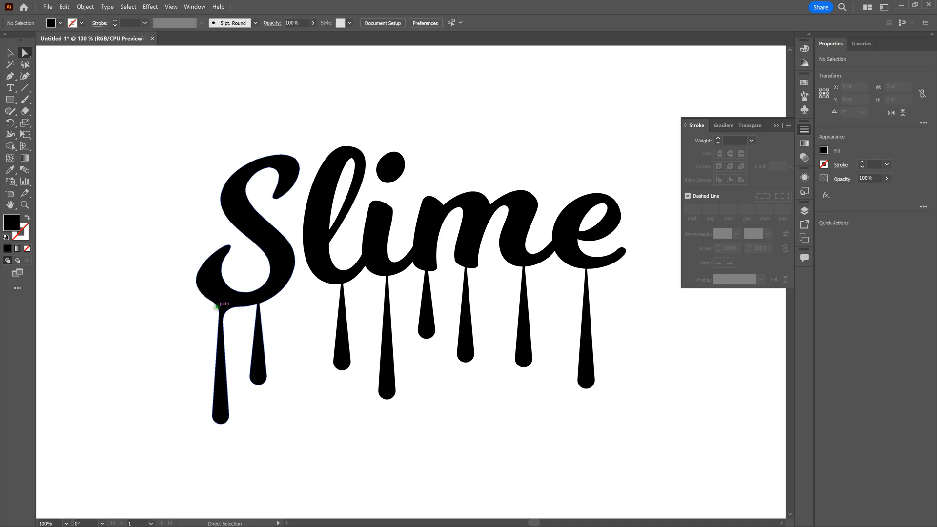
Enlarge the rounding of the outer corner at the S's first drip to about 29.6 pt
left_click(215, 306)
left_click_drag(205, 313, 189, 320)
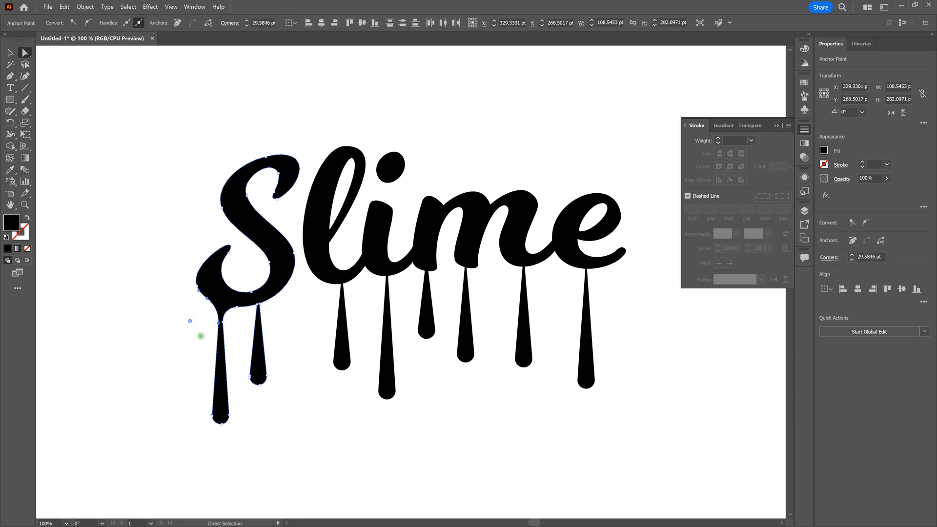
left_click(200, 335)
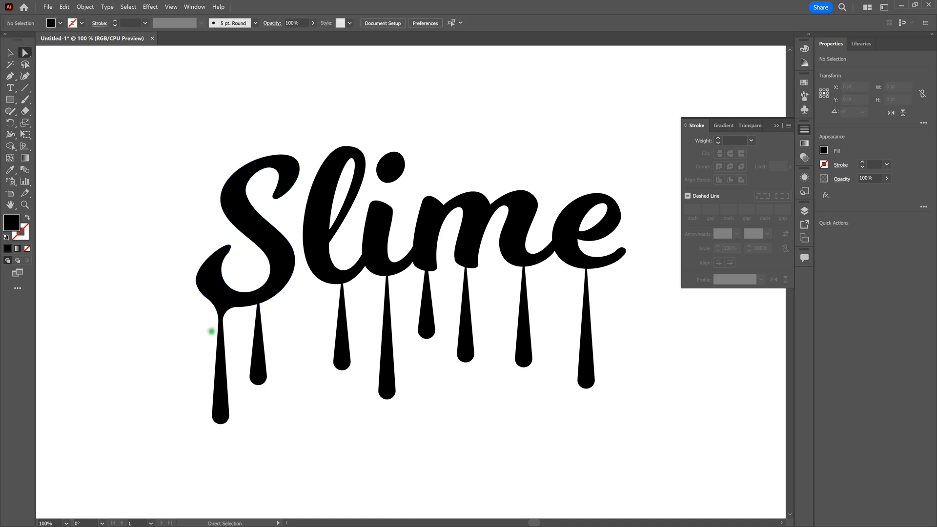
Round both corners where the S's second drip joins, about 16 pt at first, and enlarge the outer one to about 32 pt
left_click_drag(253, 314, 272, 319)
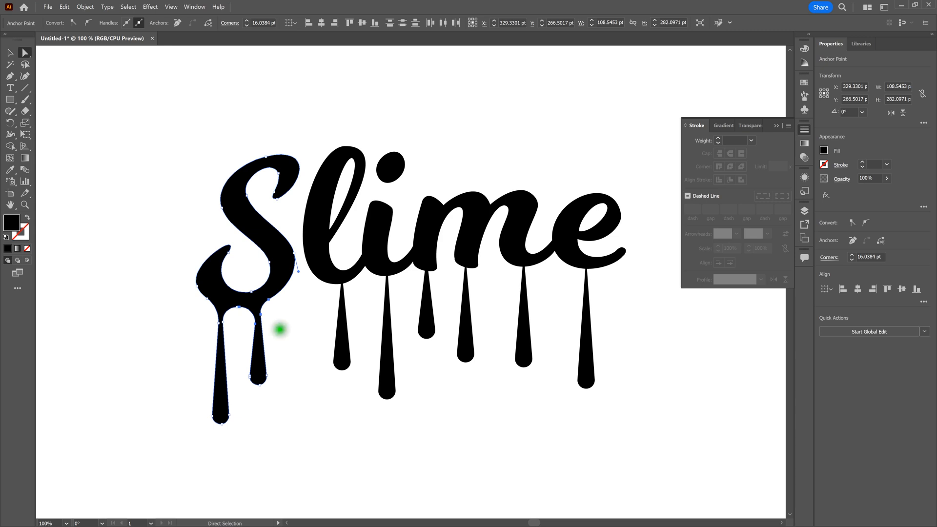
left_click(280, 329)
left_click(267, 308)
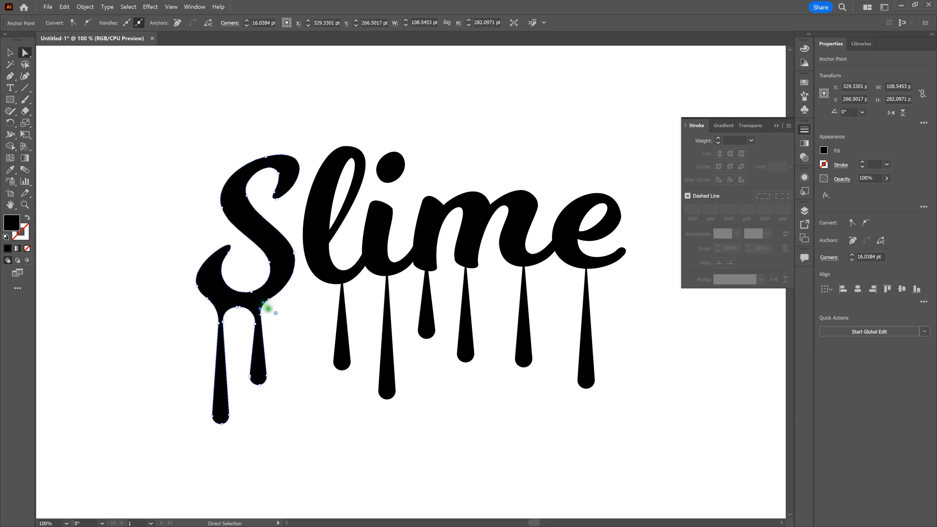
left_click_drag(275, 313, 289, 330)
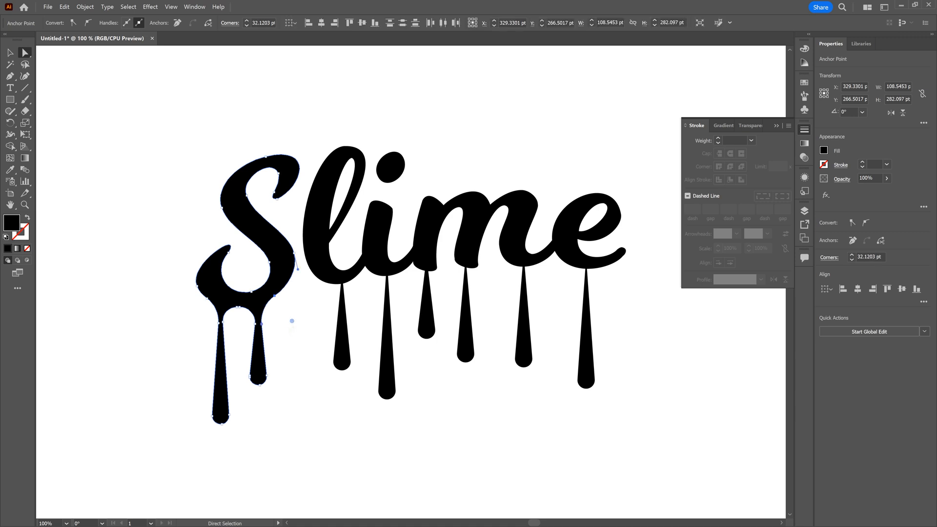
Round both corners where the l's drip joins, about 32 pt, and both corners at the i's drip
left_click(293, 328)
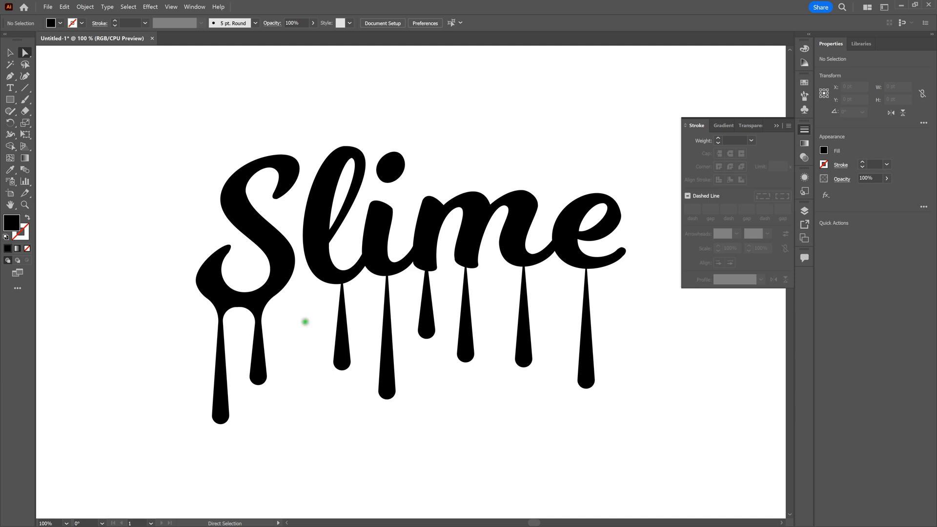
left_click_drag(333, 296, 360, 316)
left_click(364, 301)
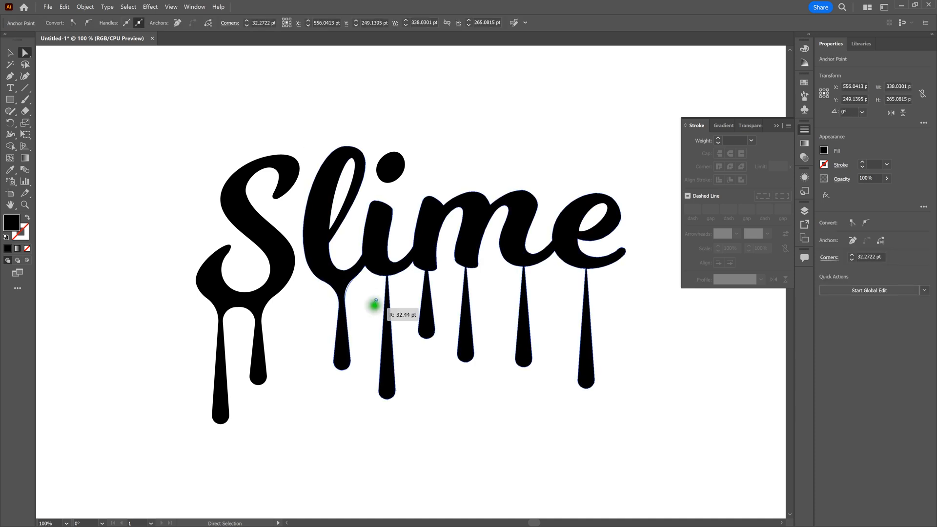
left_click_drag(382, 283, 405, 332)
left_click(410, 296)
Round the corners on both sides of the junctions at the m's first and second drips
left_click_drag(418, 279, 453, 308)
left_click(447, 296)
left_click_drag(456, 268, 440, 287)
left_click(477, 288)
left_click(491, 285)
Round the corners on both sides of the junctions at the m's third drip and the e's drip
left_click_drag(518, 272, 529, 264)
left_click_drag(528, 270, 546, 337)
left_click(561, 294)
left_click_drag(579, 278, 606, 351)
left_click(600, 312)
left_click(581, 288)
left_click_drag(538, 298, 526, 310)
left_click(568, 309)
left_click(618, 296)
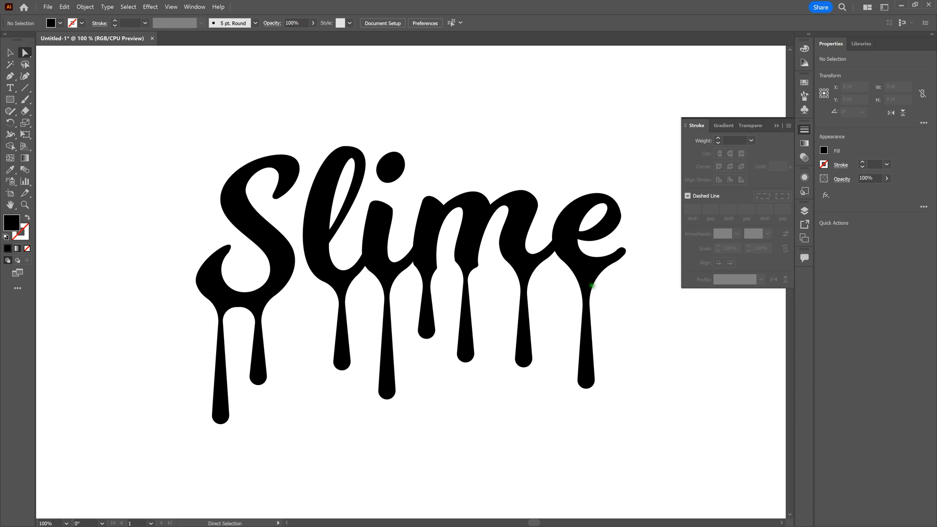
left_click(9, 52)
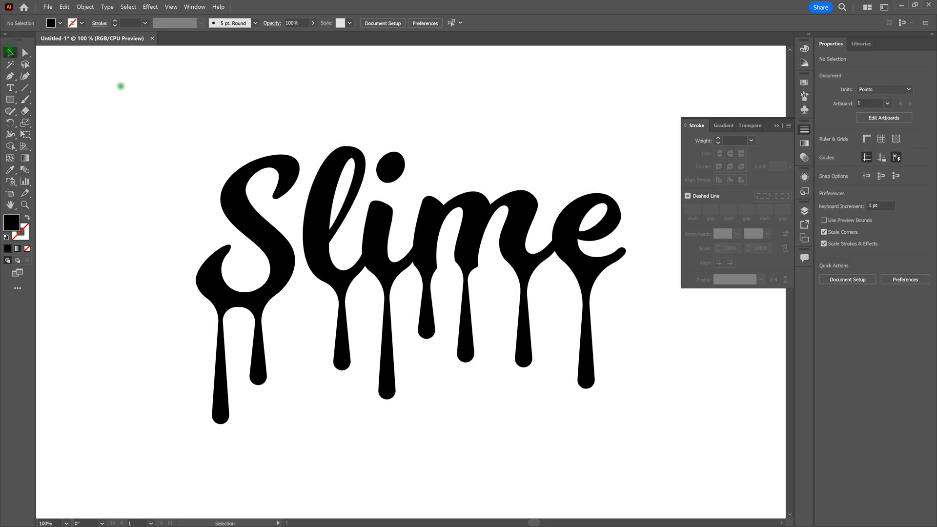
key("v")
left_click(395, 162)
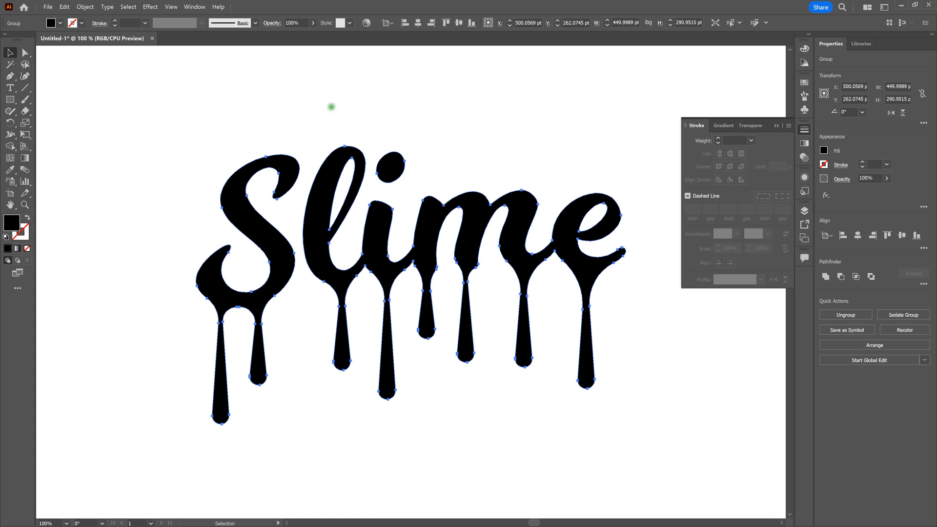
left_click(330, 104)
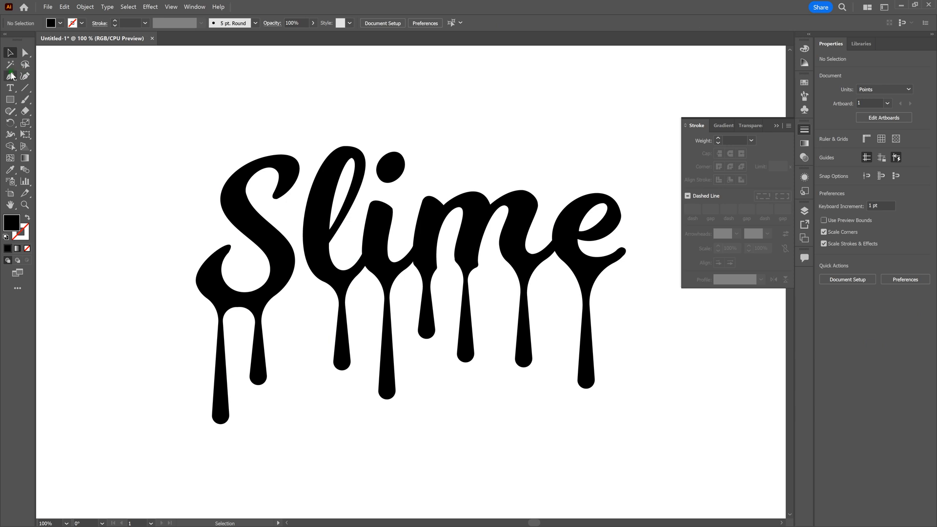
Draw a straight line about 45 pt long with the Pen tool from the i's dot into the upper part of its stem
key("p")
left_click(390, 171)
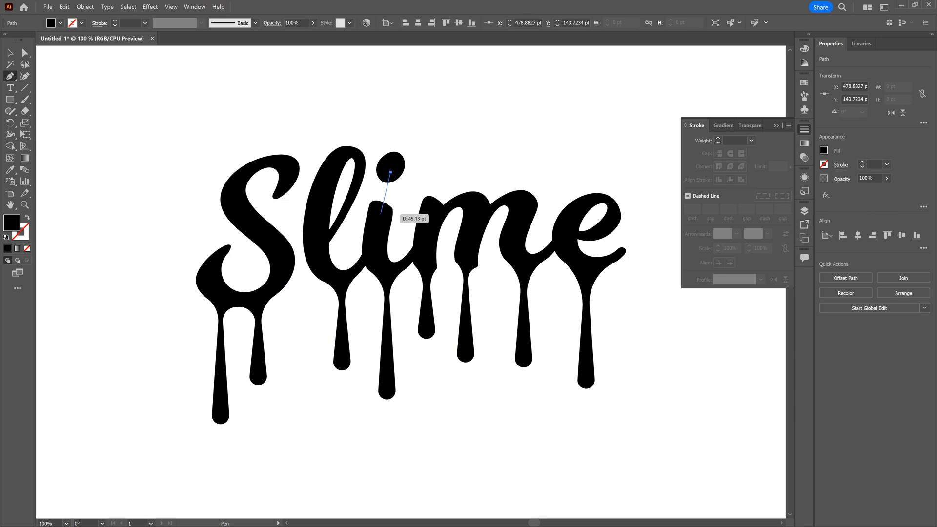
left_click(381, 214)
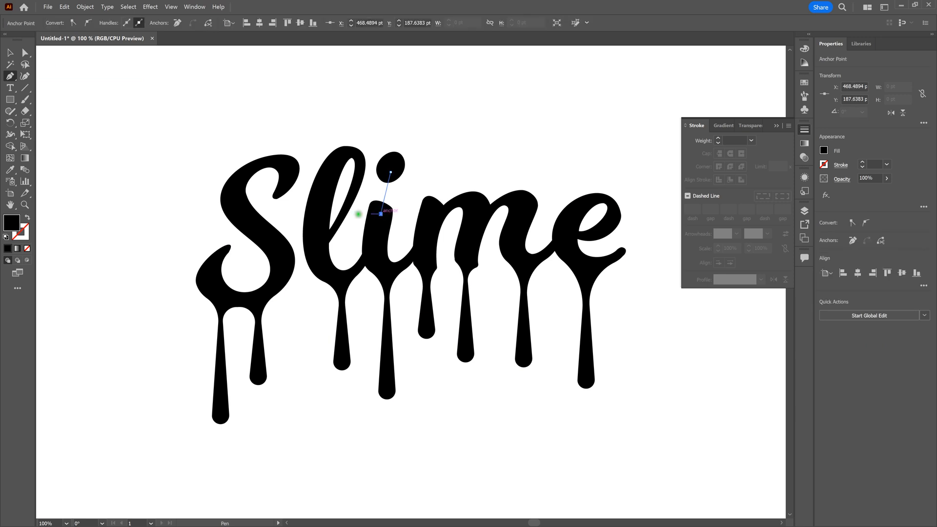
left_click(119, 94, "ctrl")
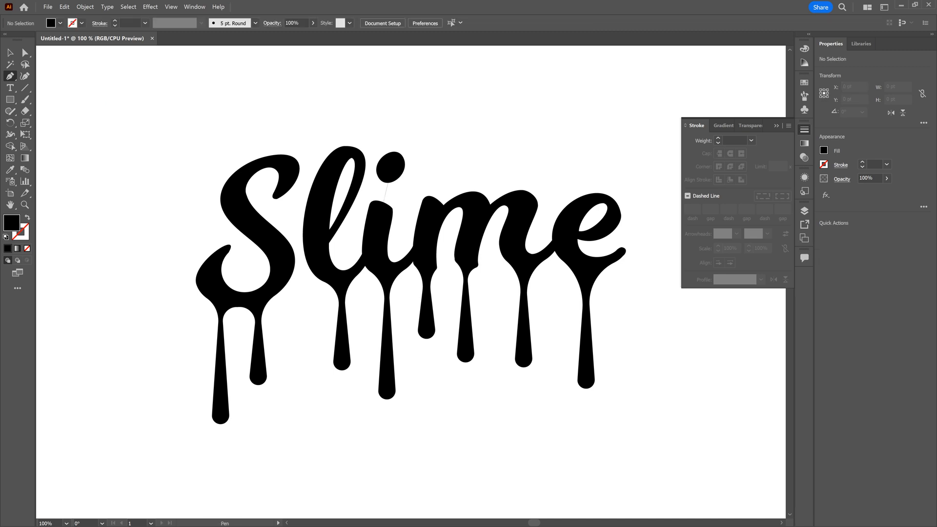
Remove the fill from the line between the i's dot and stem and give it a black (000000) stroke
left_click(6, 53)
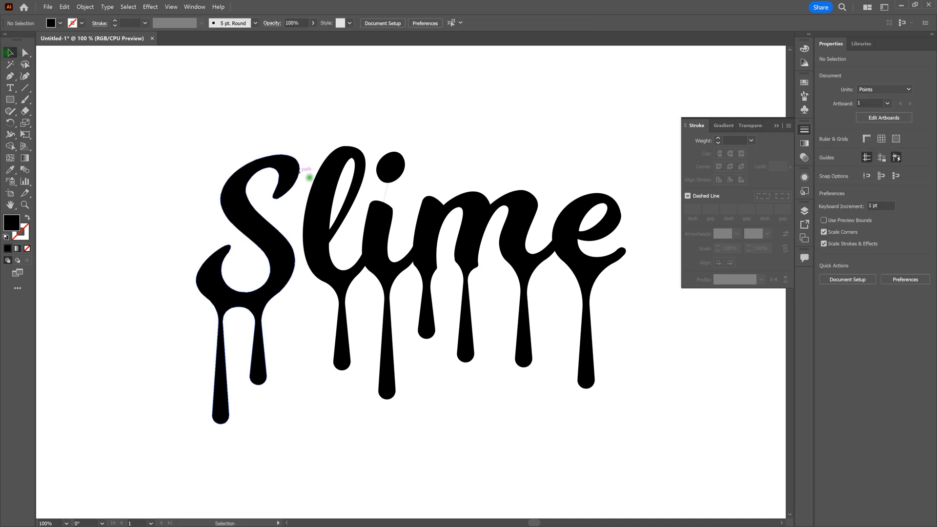
key("v")
left_click(379, 192)
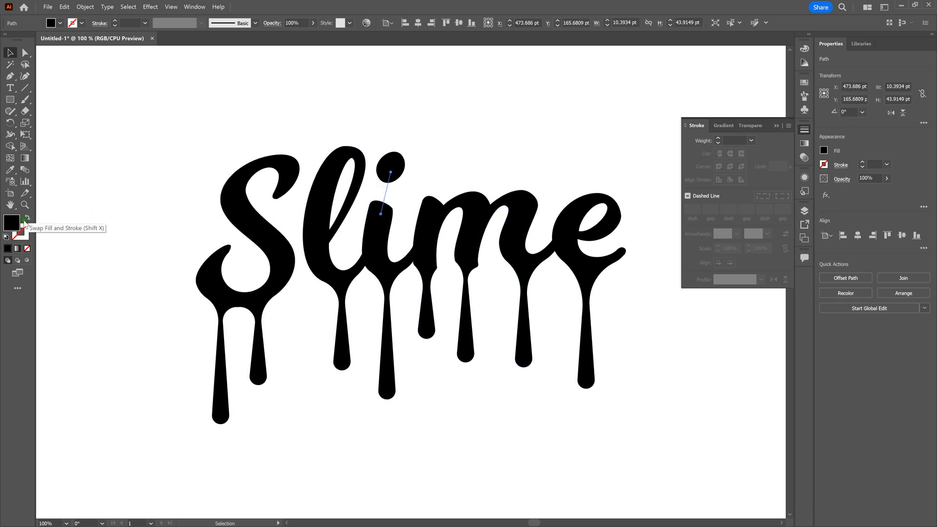
left_click(28, 249)
double_click(22, 233)
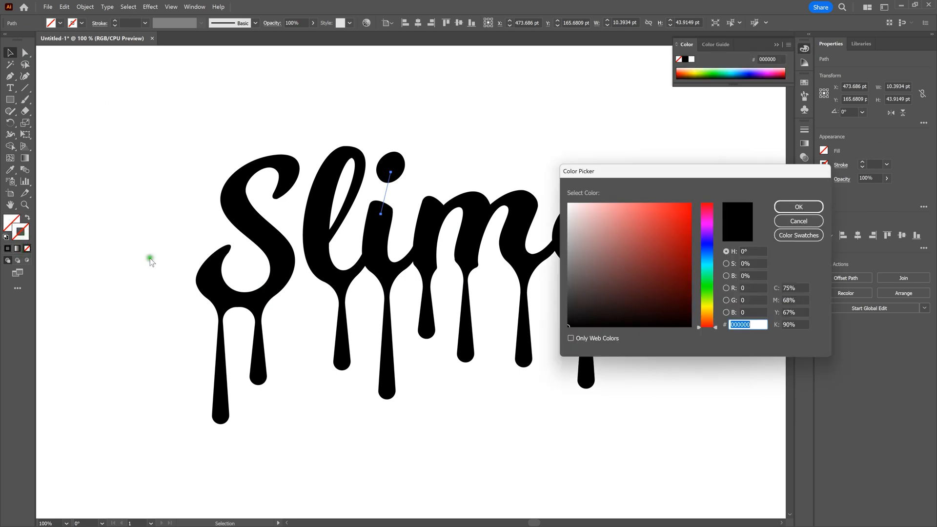
left_click_drag(675, 259, 558, 333)
left_click(798, 206)
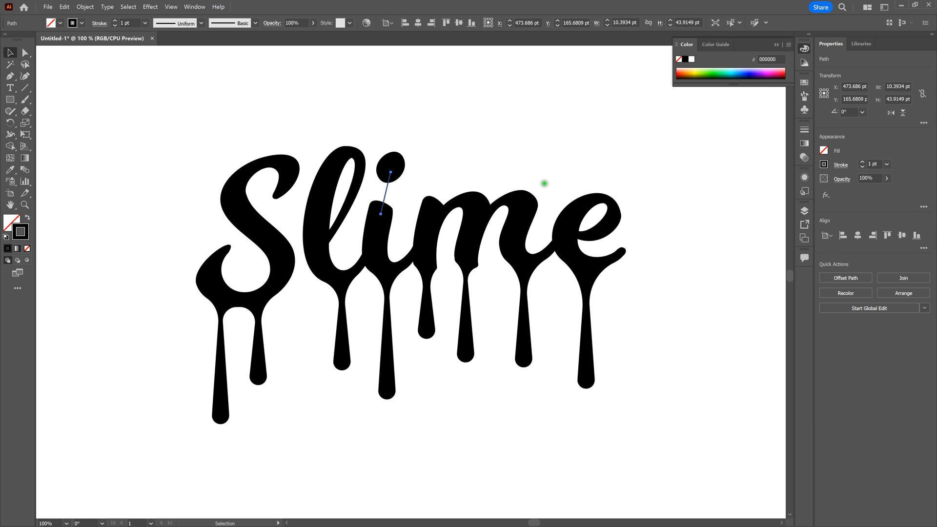
Set the stroke weight of the line between the i's dot and stem to 6 pt
left_click(115, 21)
left_click(115, 21)
left_click(116, 22)
left_click(316, 94)
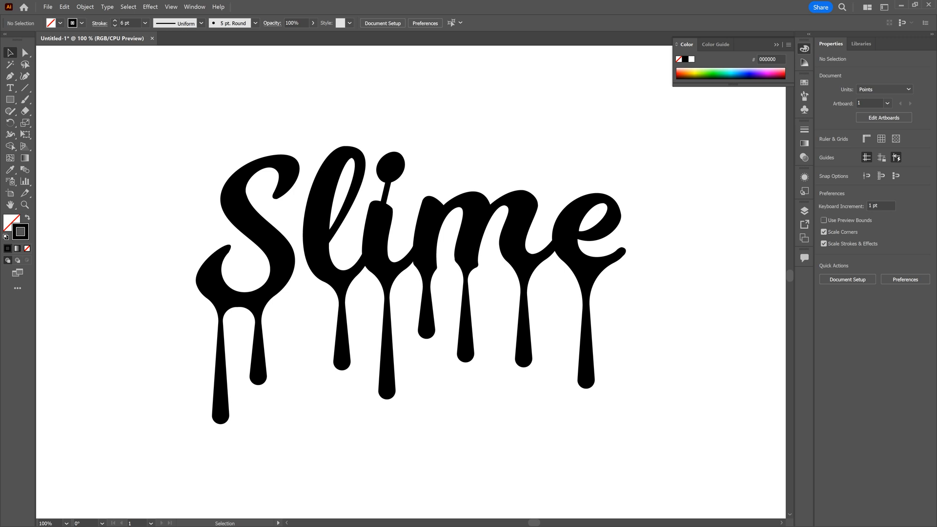
Expand the fill and stroke of the line connecting the i's dot and stem into a shape
left_click(386, 190)
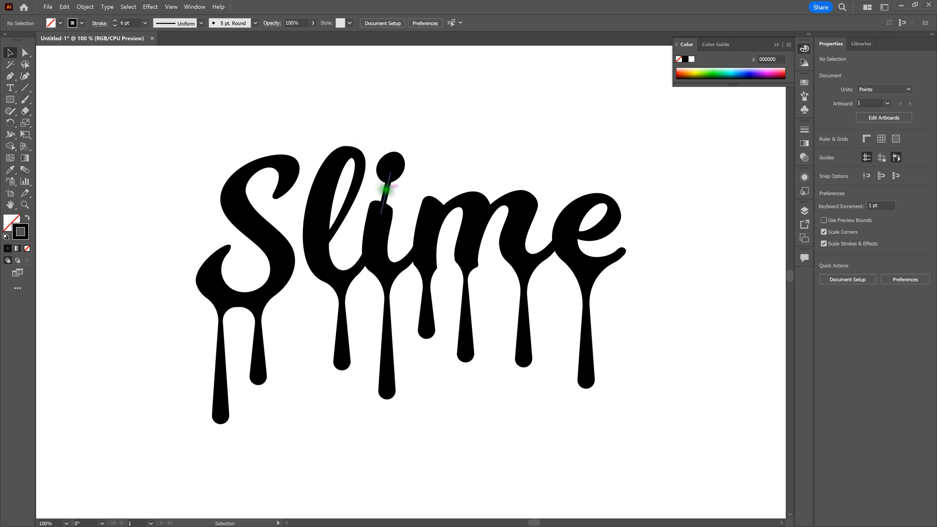
left_click(85, 7)
left_click(143, 131)
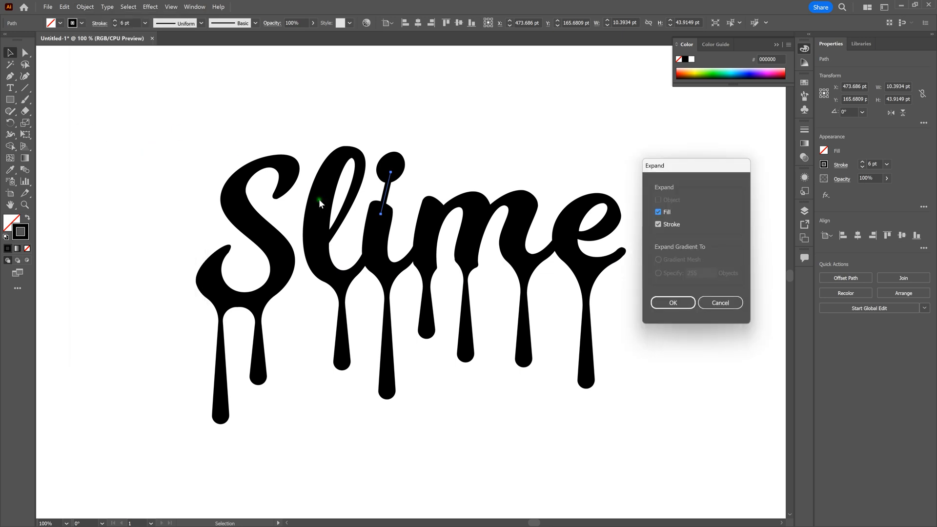
left_click(681, 301)
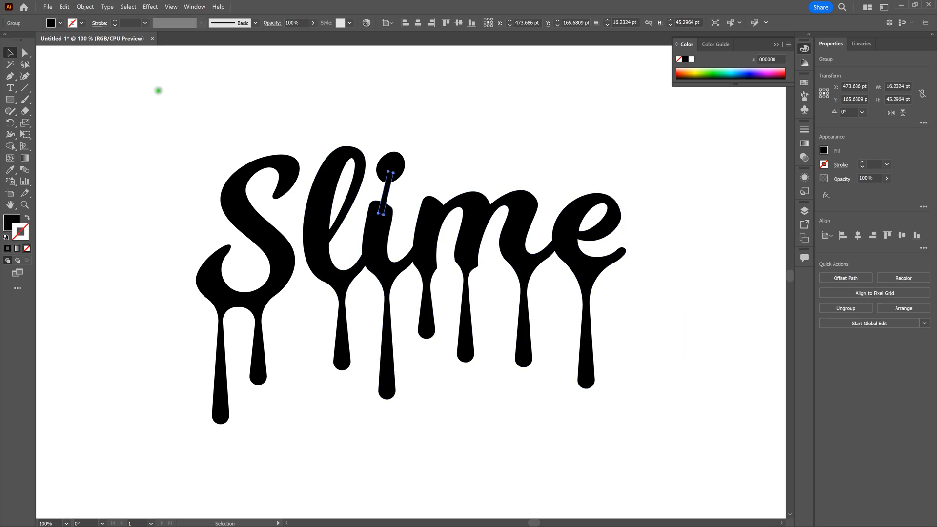
Merge the i's dot, connecting bar and stem into one shape with the Shape Builder tool
left_click_drag(110, 86, 668, 376)
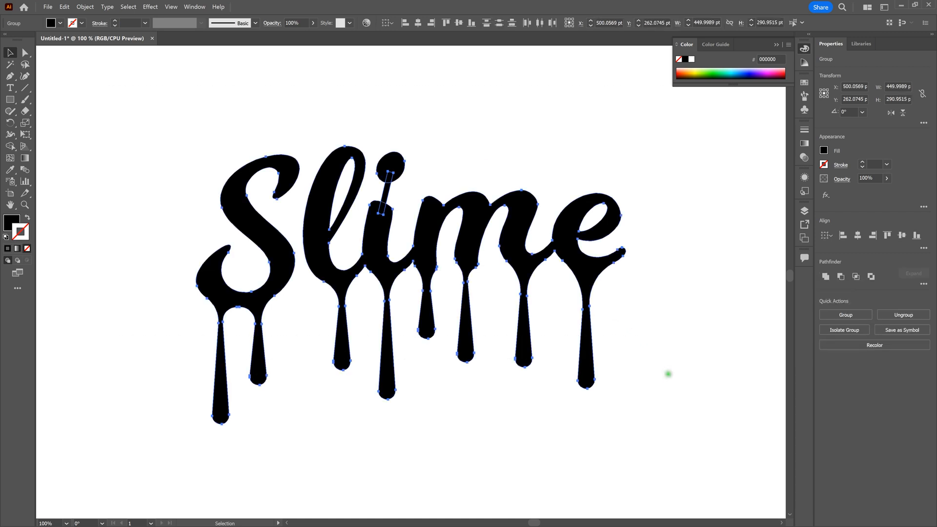
left_click(10, 145)
left_click_drag(390, 163, 378, 221)
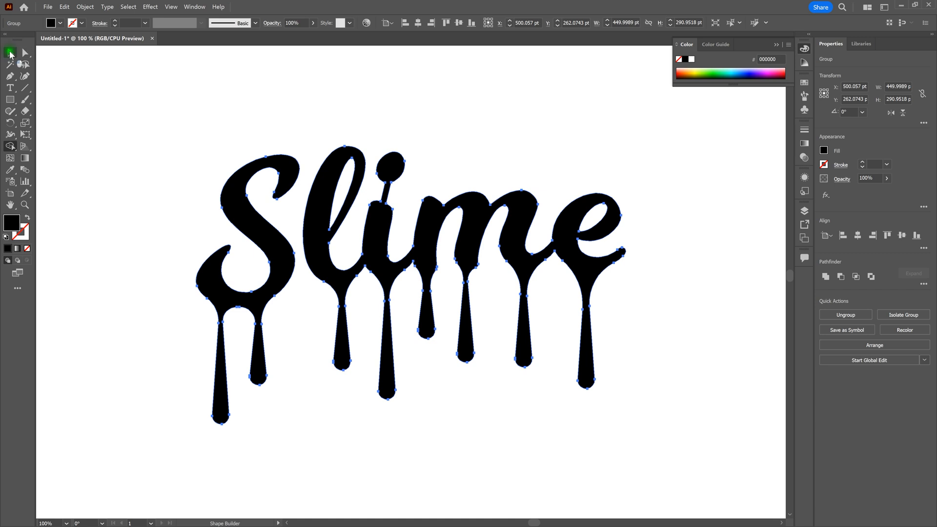
key("v")
left_click(172, 85)
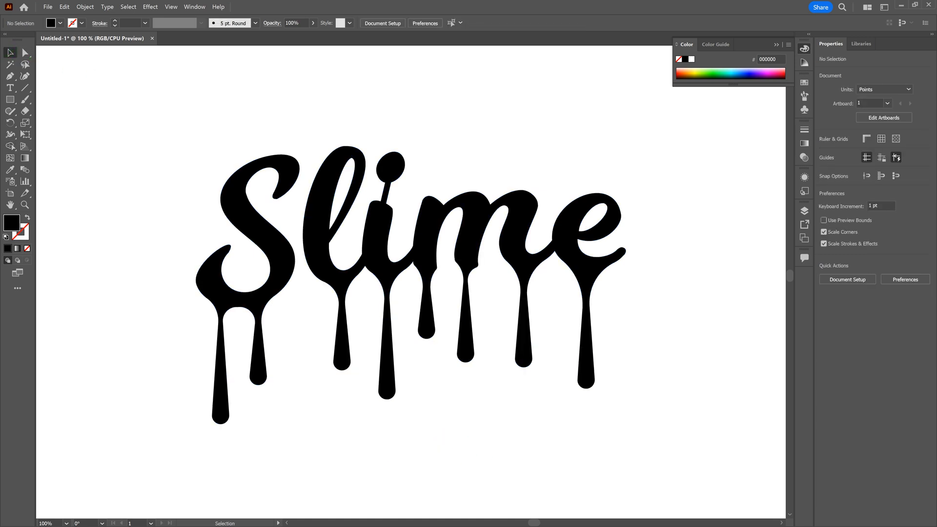
Round the two corners where the connecting bar meets the underside of the i's dot
key("ctrl+plus")
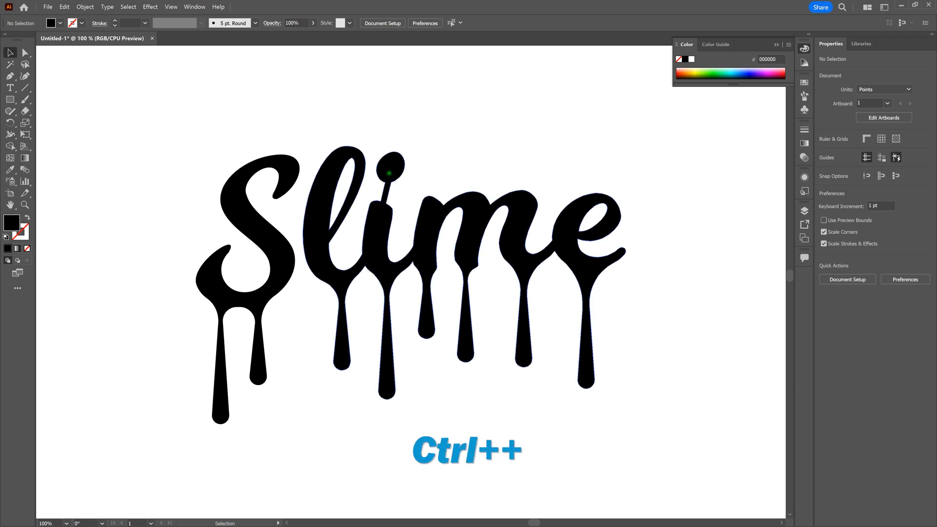
left_click(387, 168)
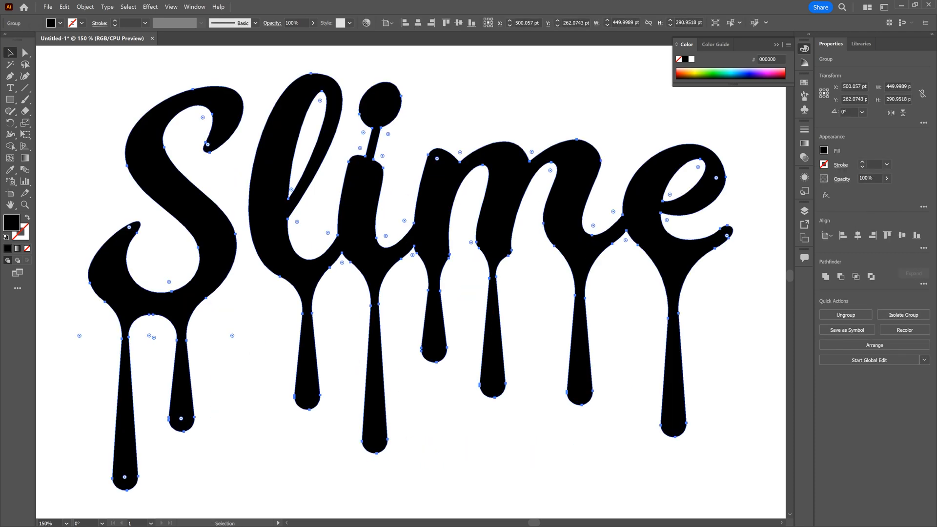
left_click(395, 160)
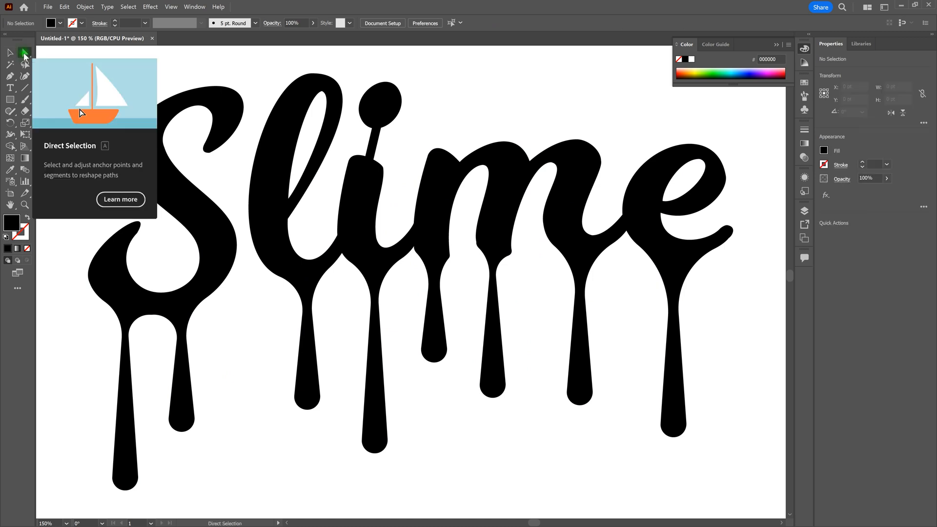
key("a")
mouse_move(387, 137)
left_mouse_down()
mouse_move(368, 119)
mouse_move(391, 150)
left_mouse_up()
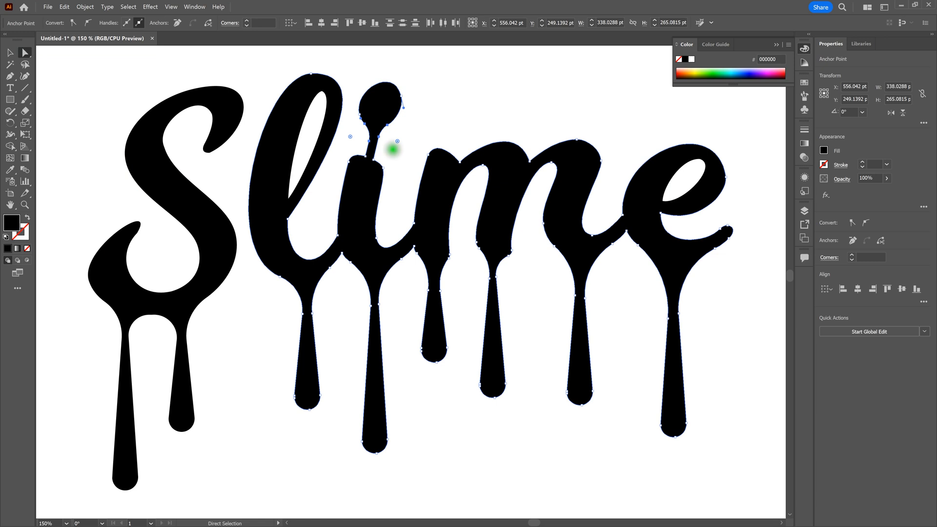
left_click(393, 149)
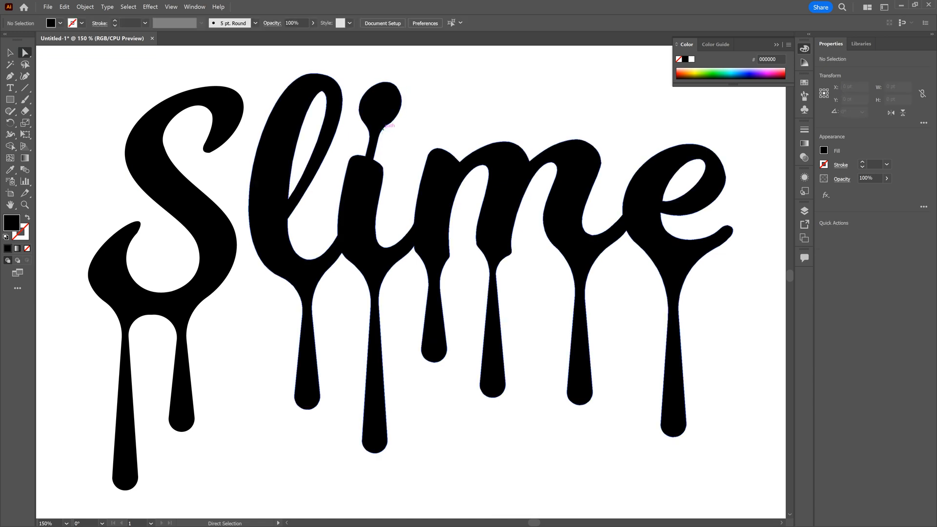
Enlarge the rounding of the right corner beneath the i's dot to about 20.5 pt
left_click(382, 129)
left_click_drag(396, 139, 404, 154)
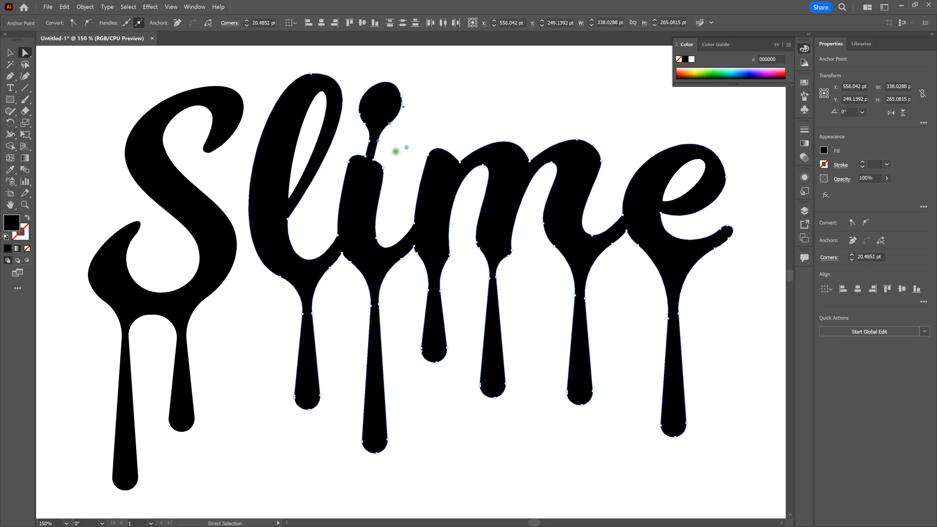
left_click(391, 154)
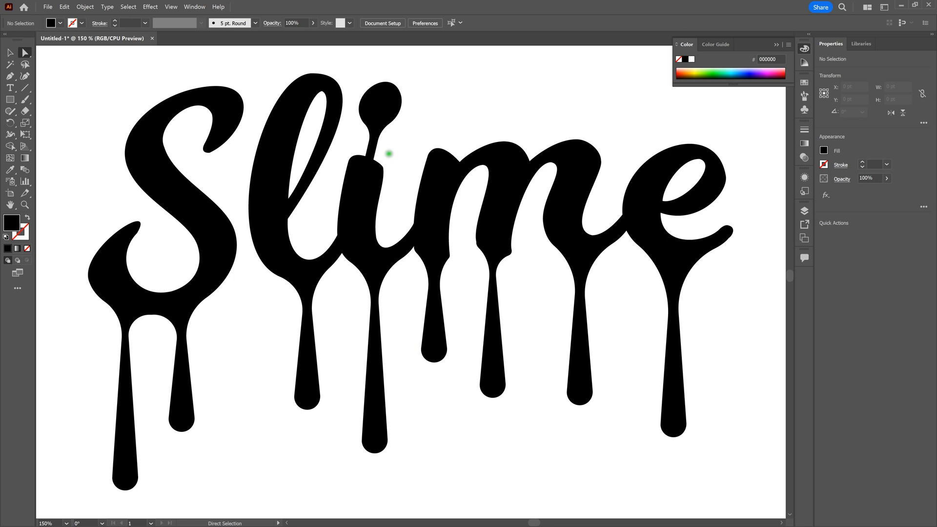
Round both corners where the connecting bar meets the top of the i's stem, about 12.3 pt
left_click_drag(362, 146, 398, 147)
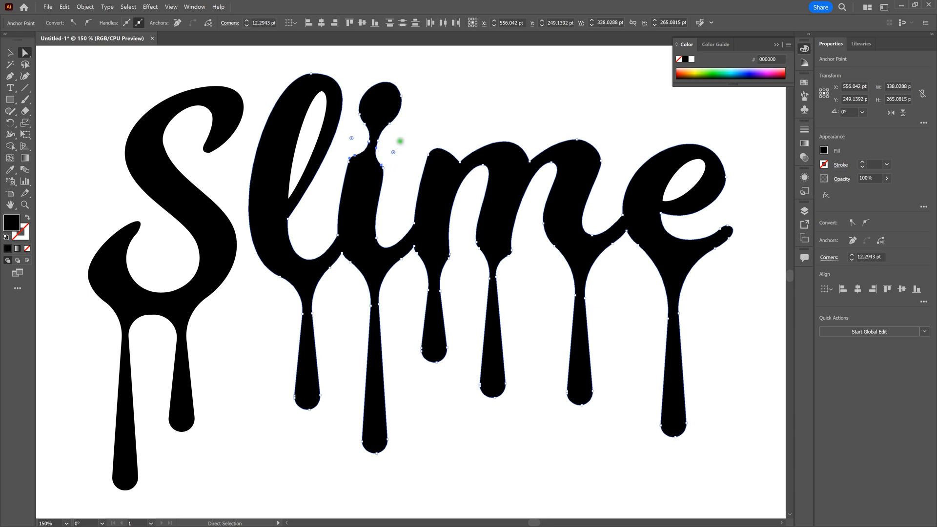
left_click(400, 141)
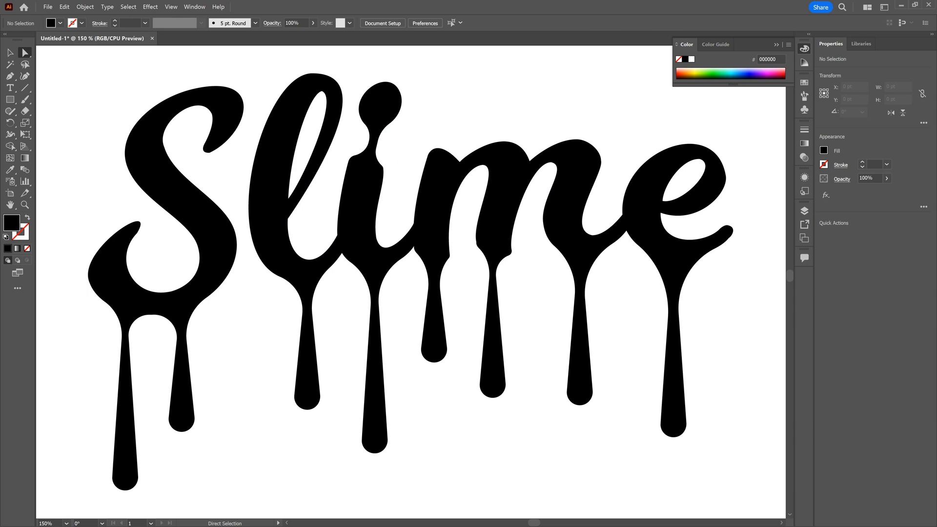
Fill the whole dripping lettering with green 03d61c
key("ctrl+0")
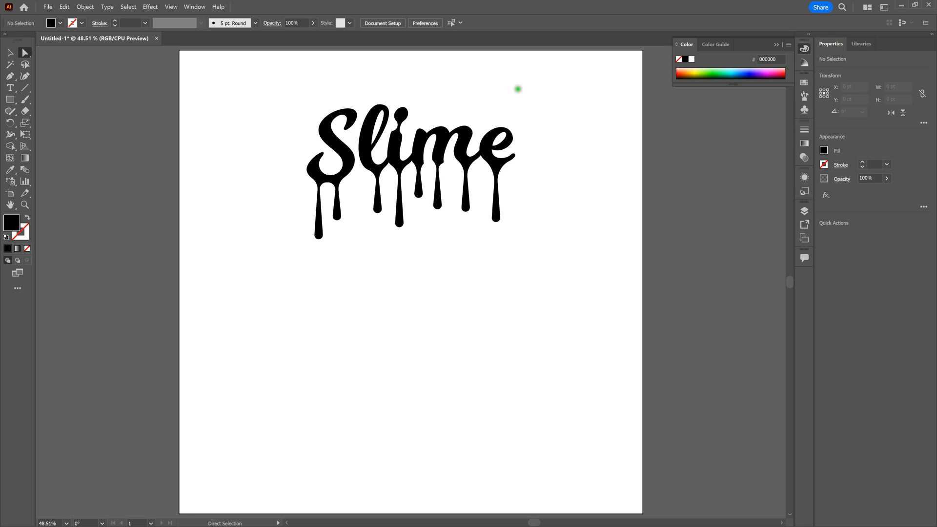
key("v")
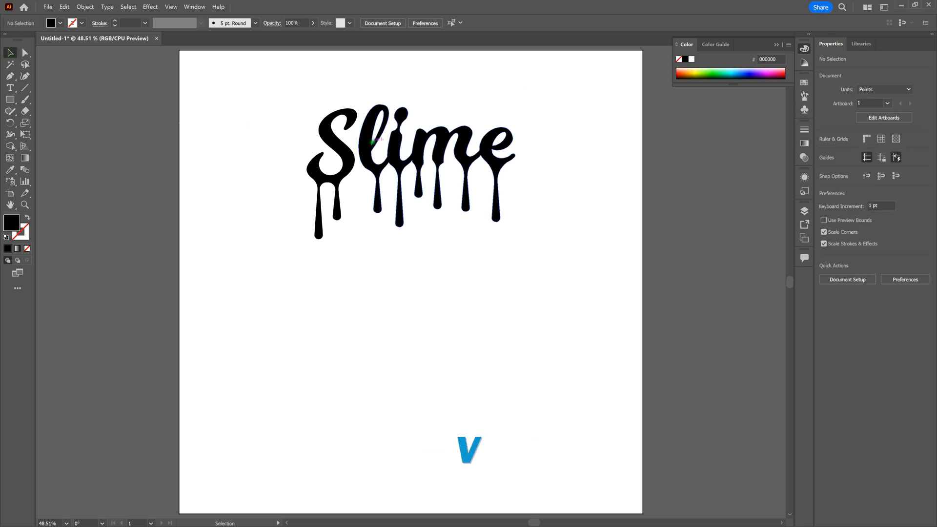
left_click(372, 141)
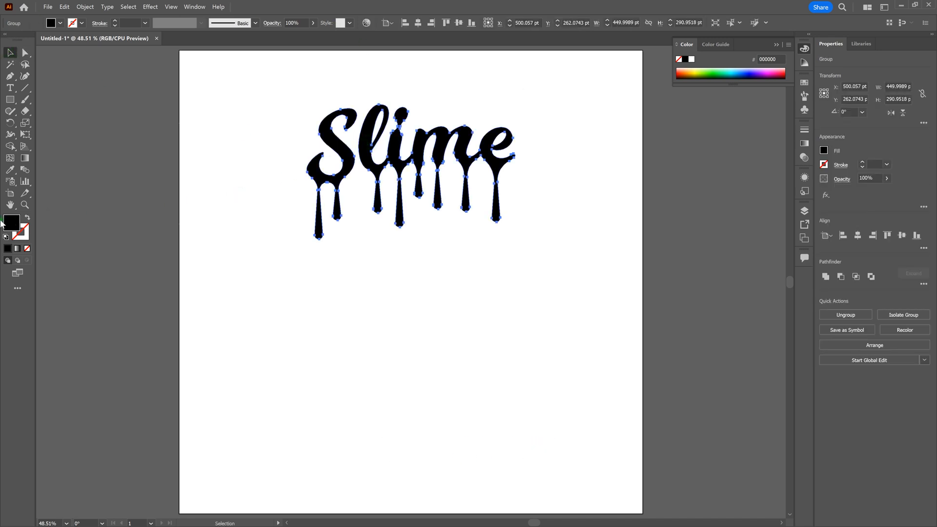
double_click(11, 223)
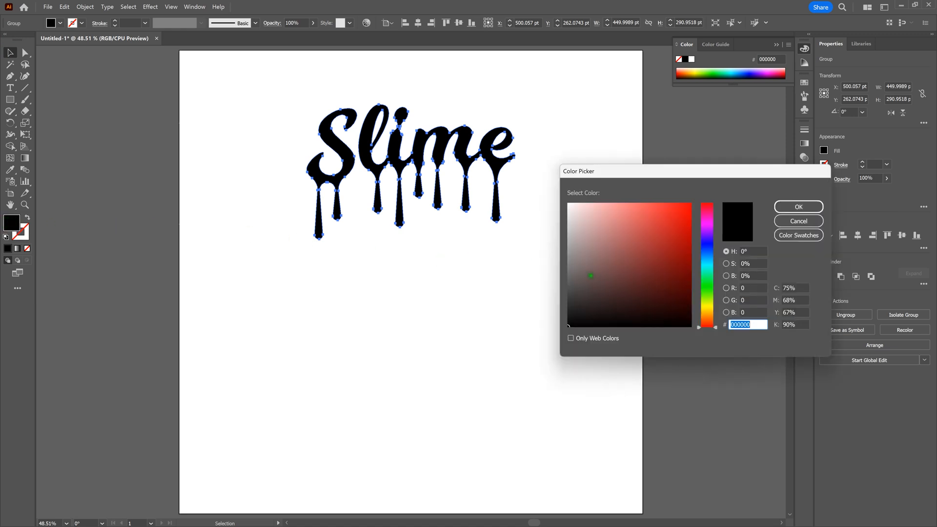
mouse_move(708, 287)
left_mouse_down()
mouse_move(714, 275)
mouse_move(711, 284)
left_mouse_up()
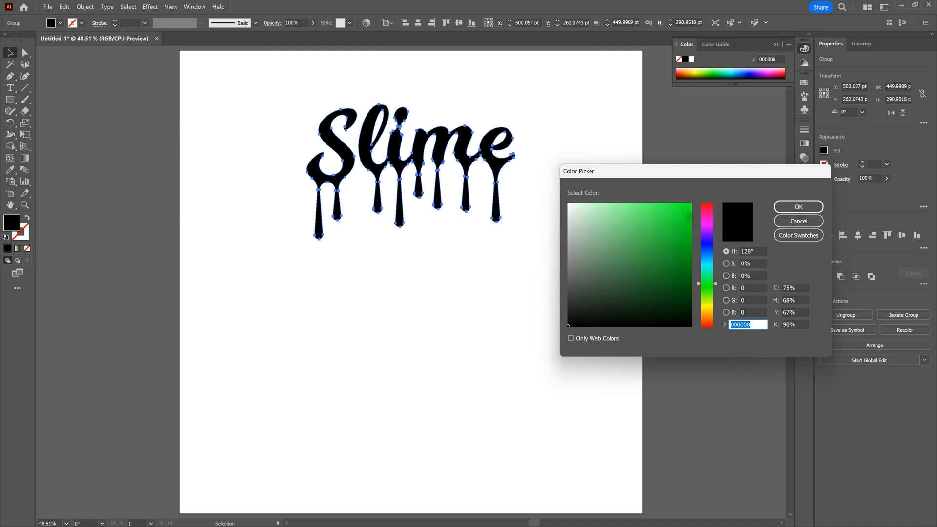
left_click(690, 222)
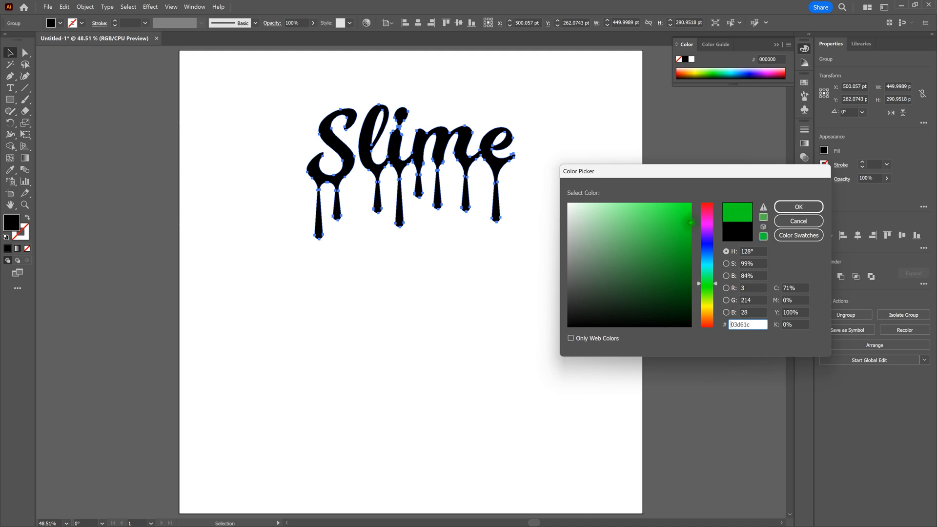
left_click(813, 208)
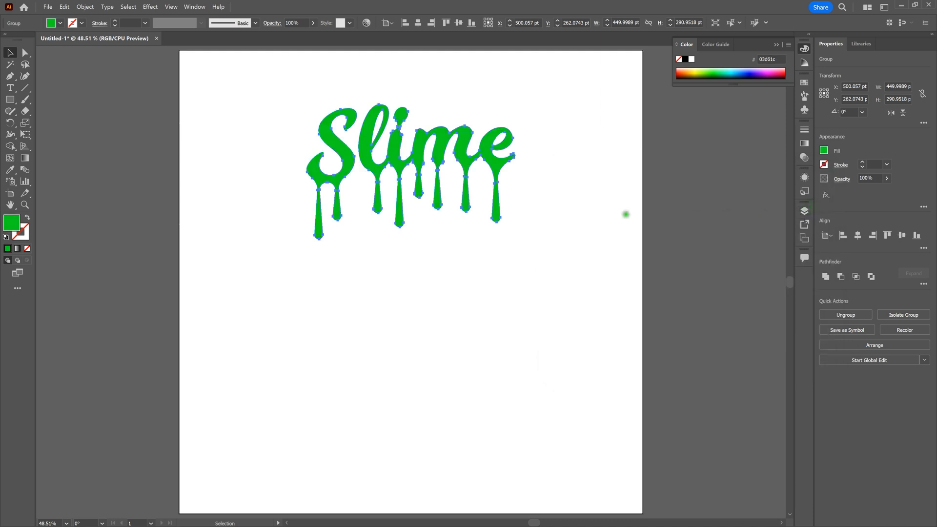
left_click(286, 118)
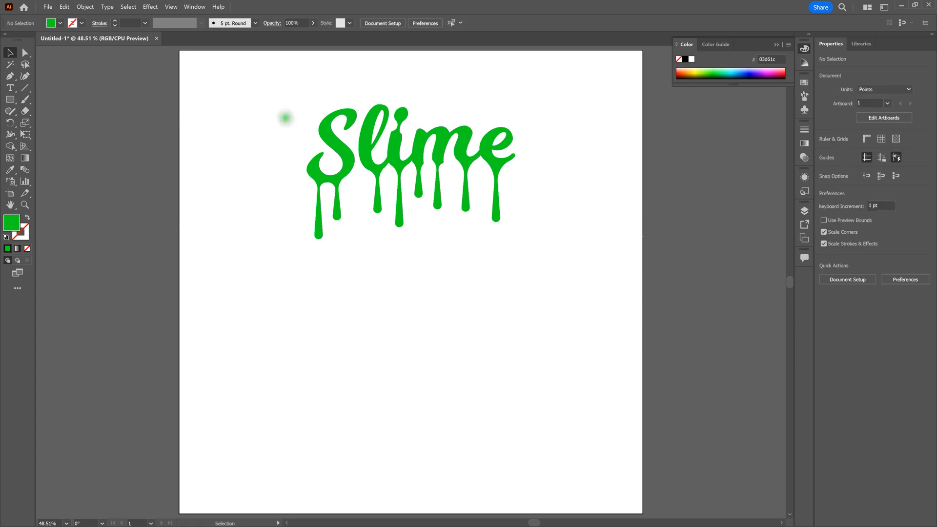